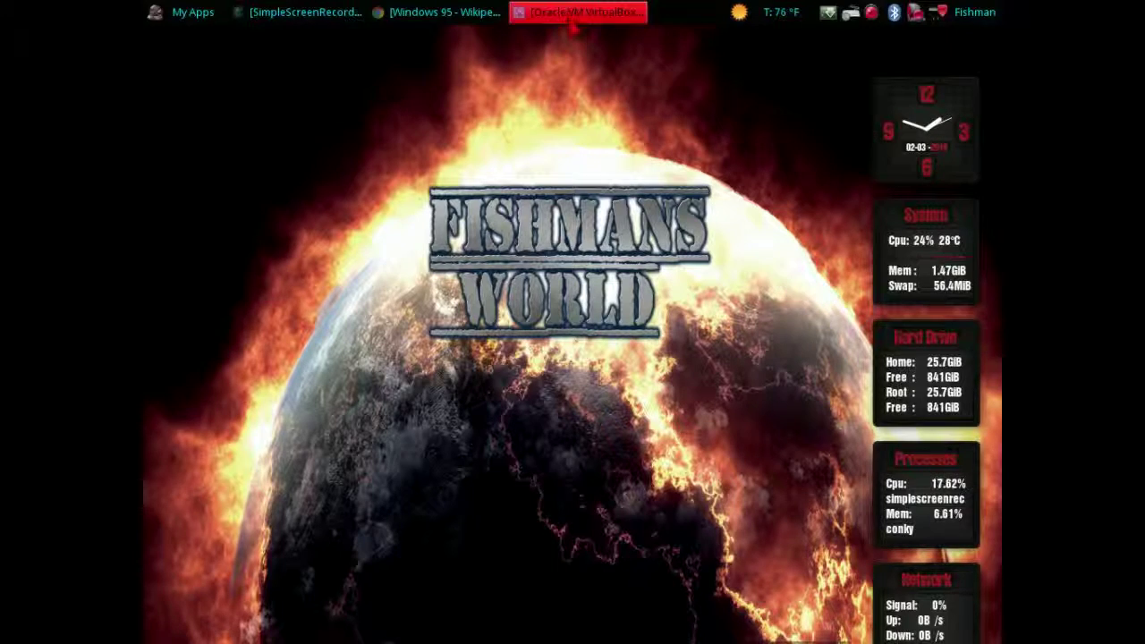
Switch to Chrome and read the introduction and infobox of the Windows 95 Wikipedia article, closing the browser when finished
left_click(438, 12)
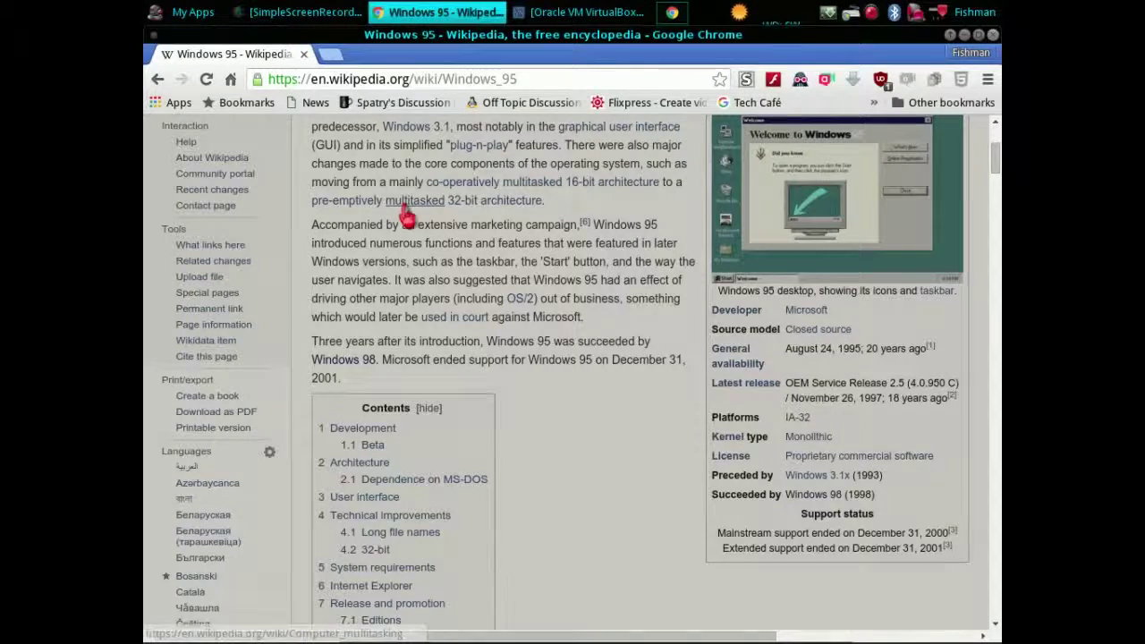
scroll(599, 394, "up", 3)
scroll(600, 394, "down", 1)
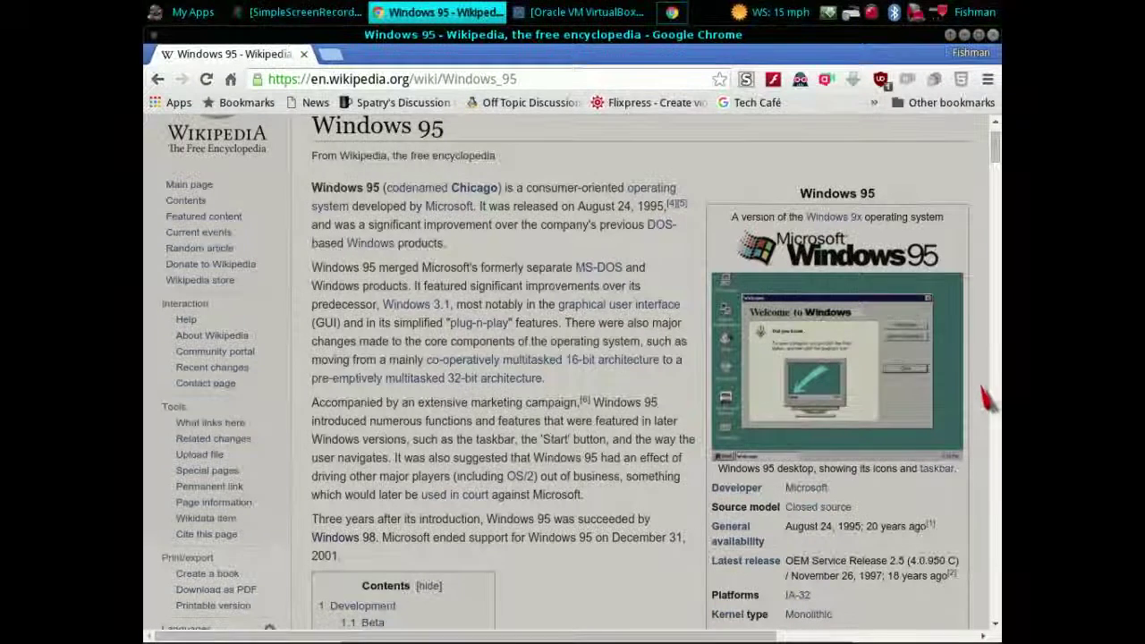
scroll(984, 400, "down", 1)
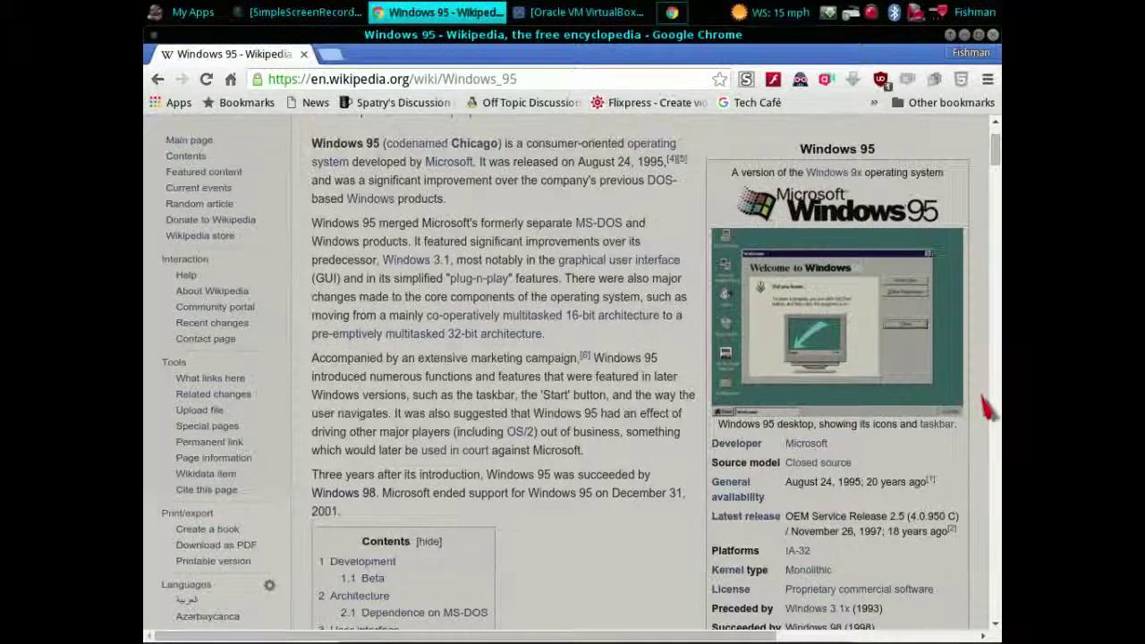
scroll(984, 404, "down", 2)
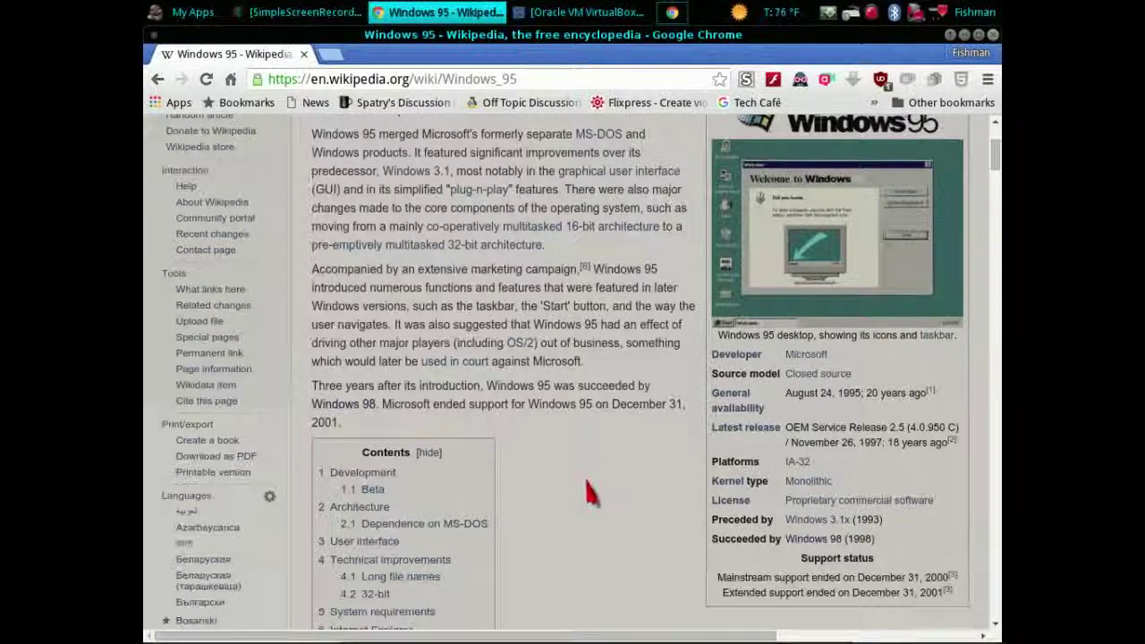
scroll(591, 492, "up", 1)
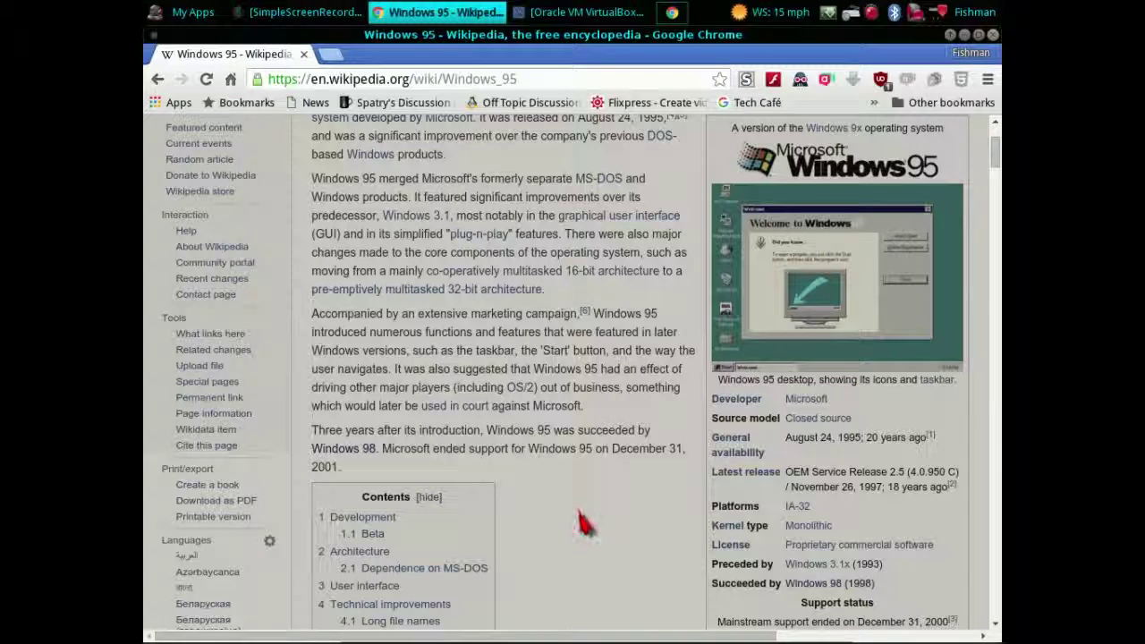
scroll(583, 528, "down", 1)
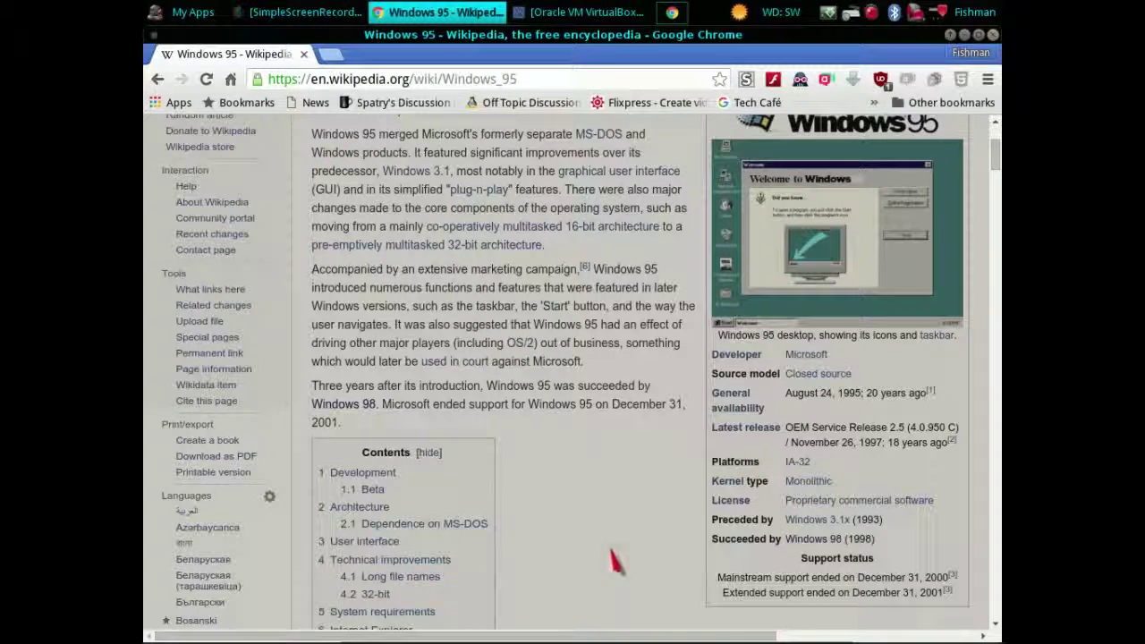
scroll(613, 559, "down", 2)
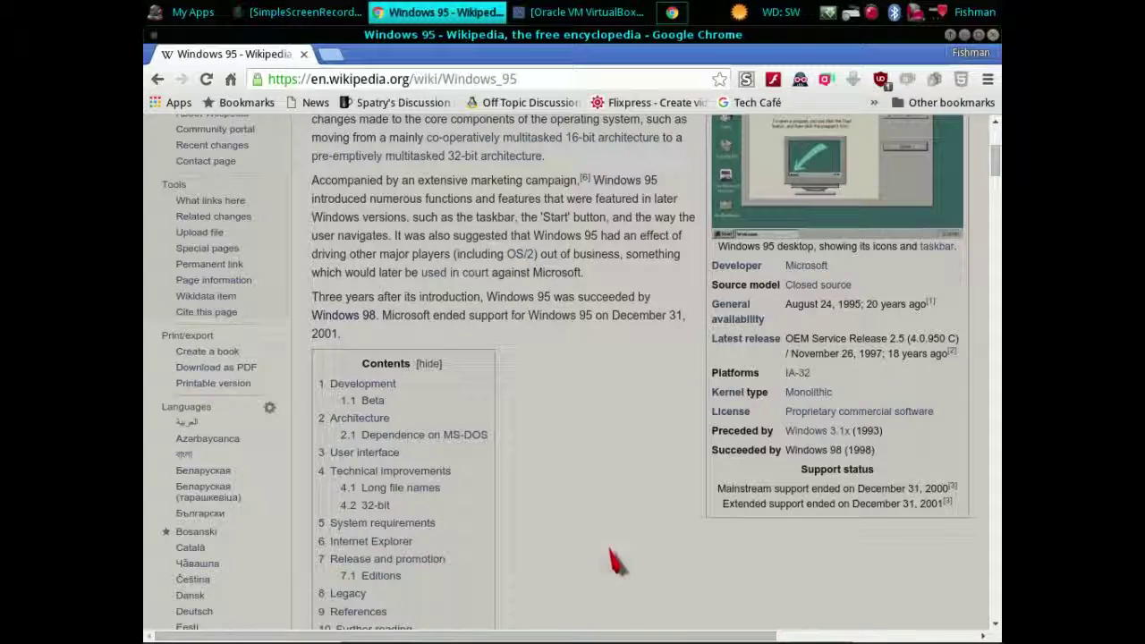
scroll(613, 562, "up", 5)
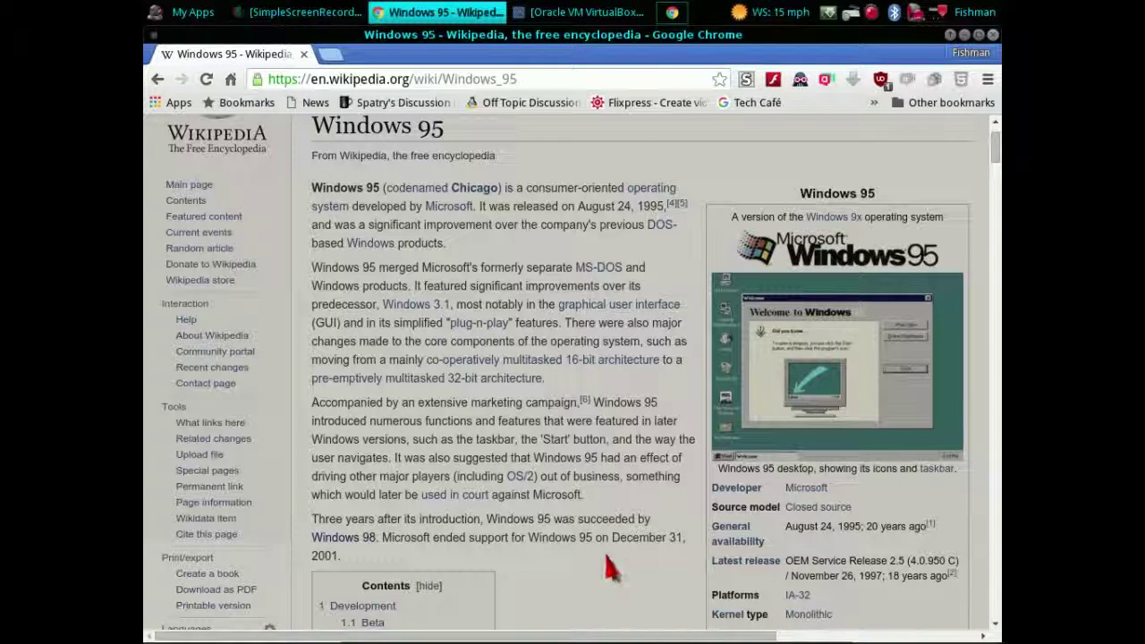
right_click(872, 12)
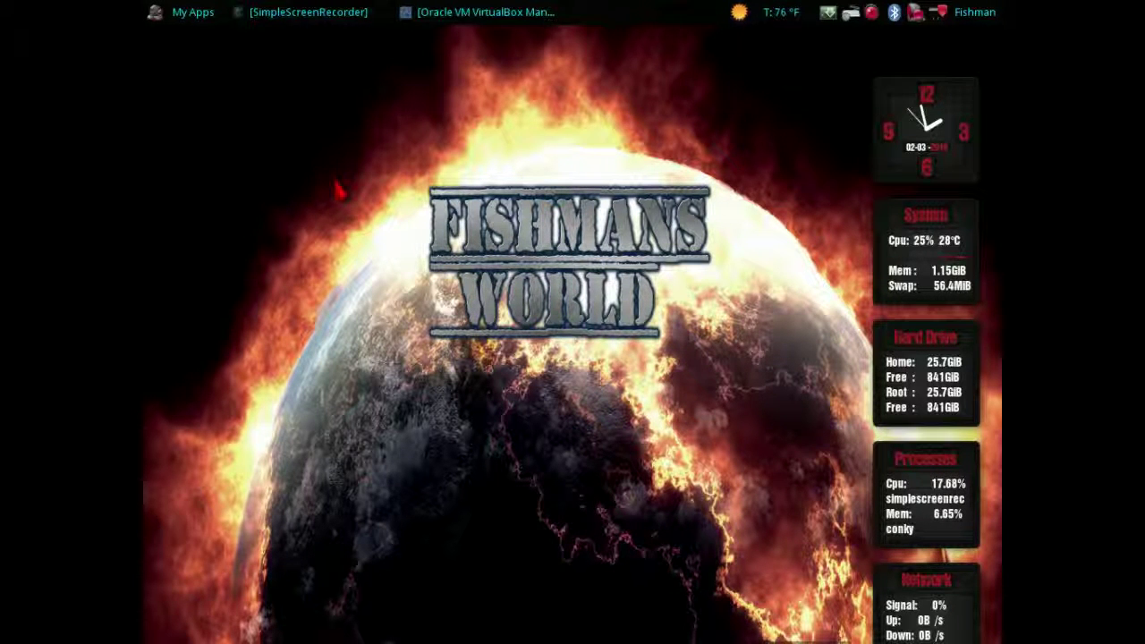
Switch to Oracle VM VirtualBox Manager and answer its inaccessible media warning by checking the Virtual Media Manager, closing that window when done
left_click(461, 11)
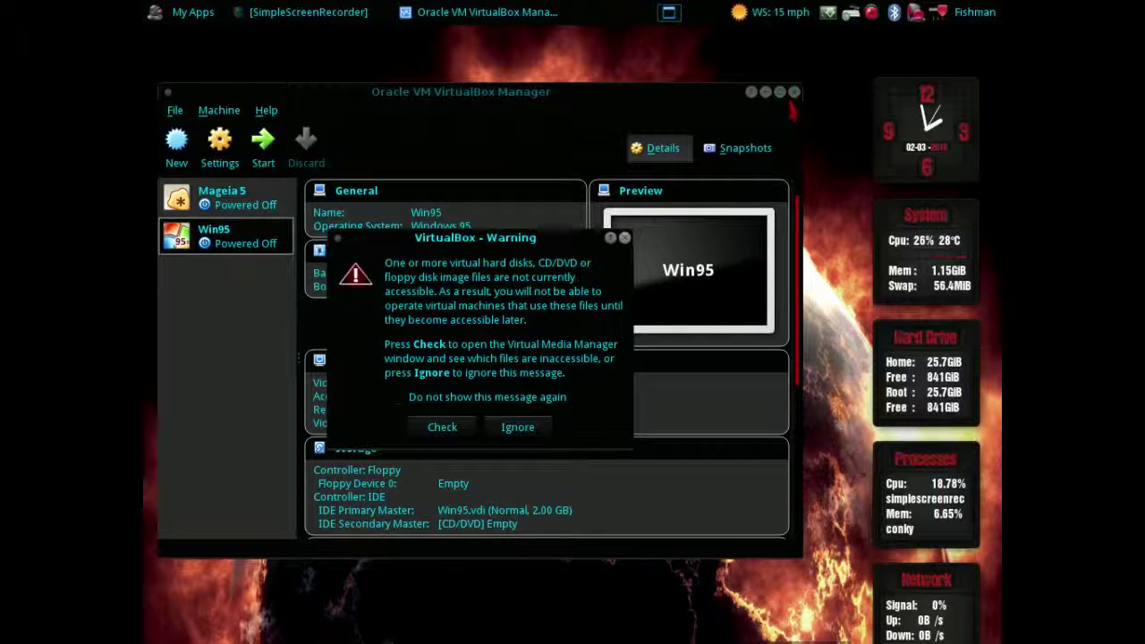
right_click(497, 12)
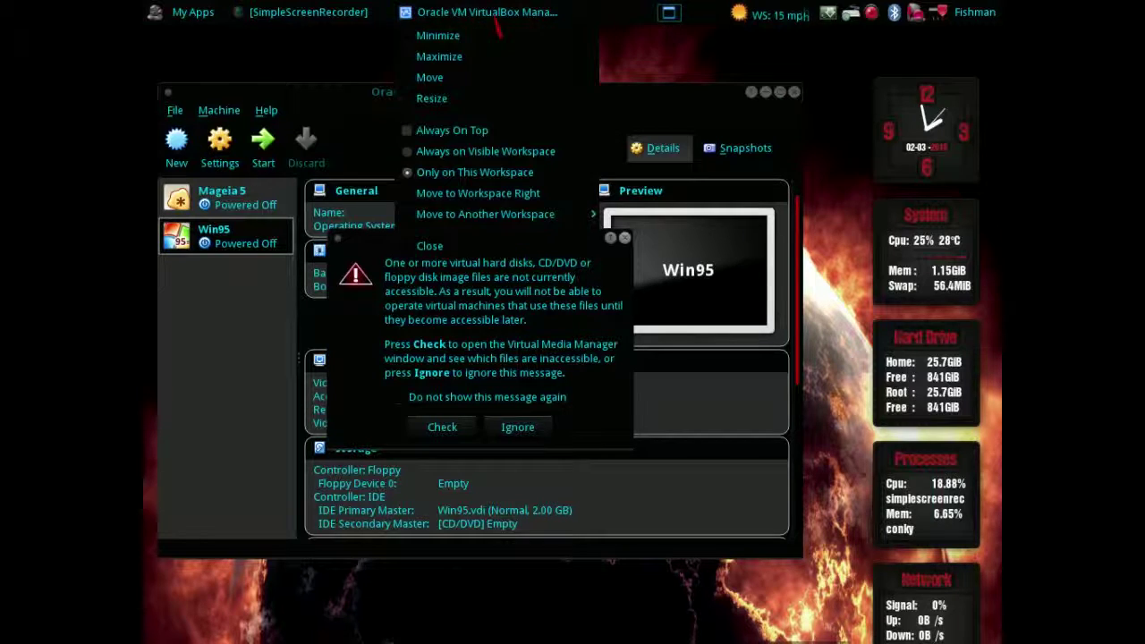
left_click(481, 253)
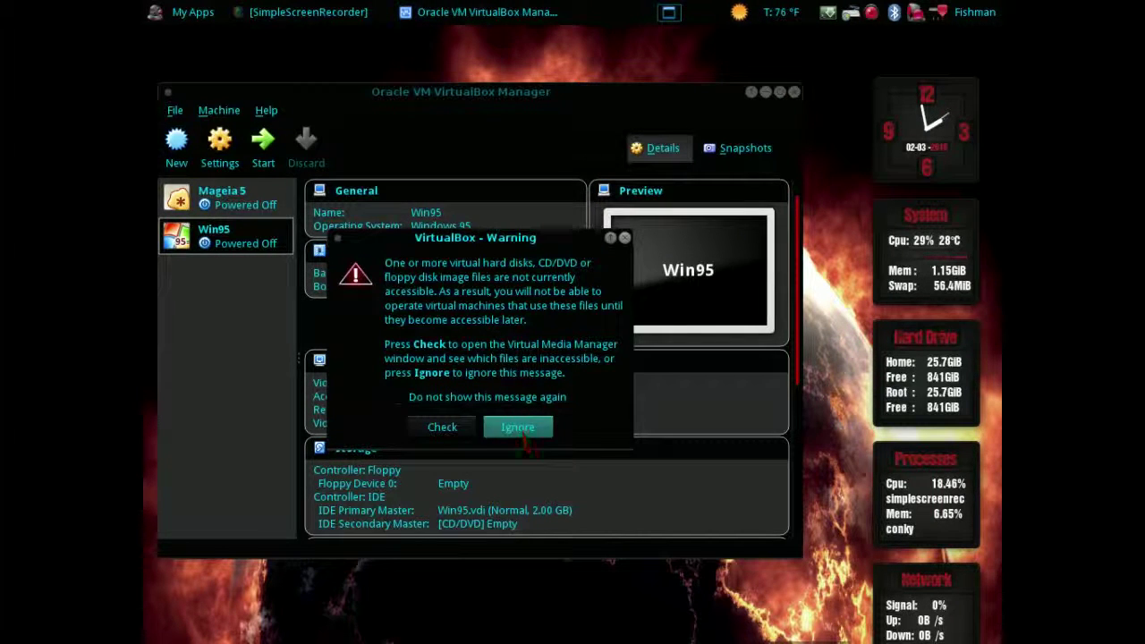
left_click(467, 427)
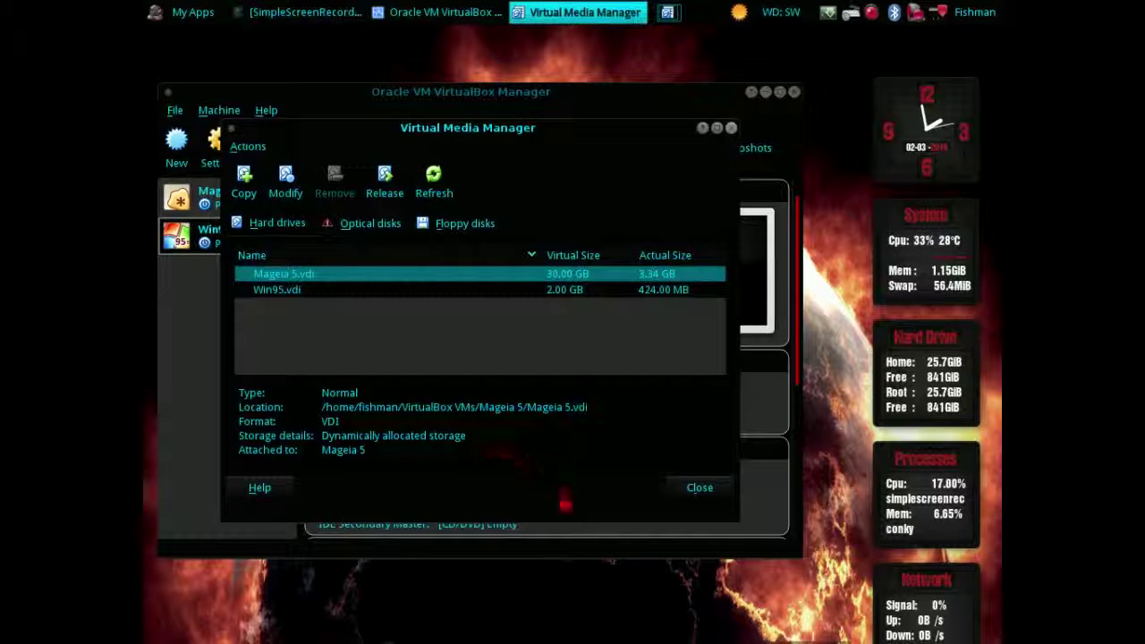
left_click(707, 487)
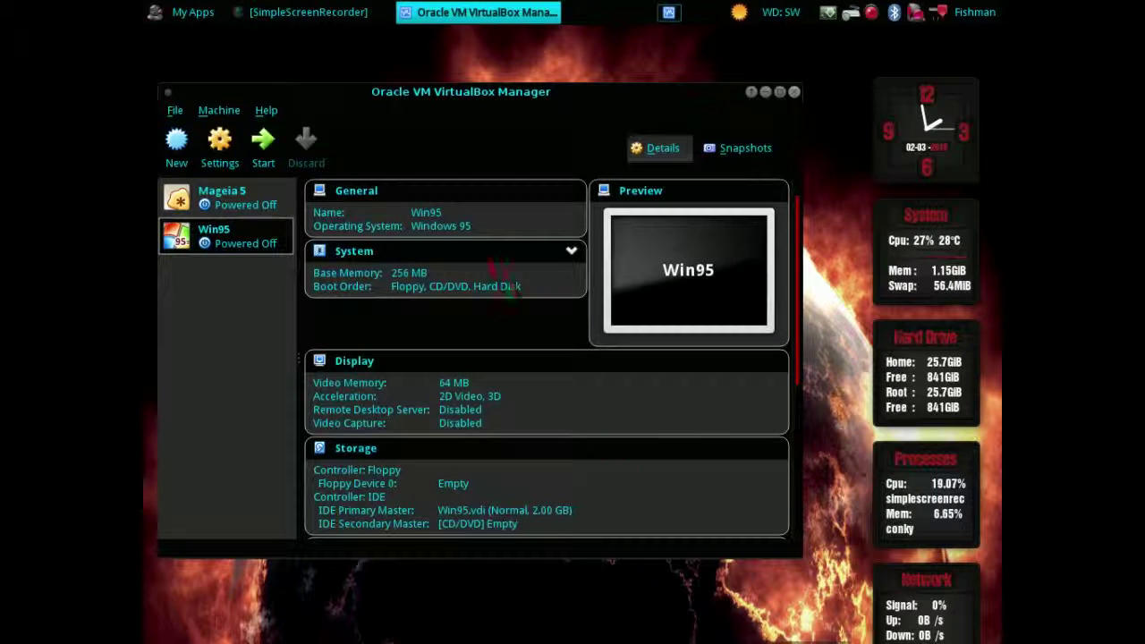
Start the Win95 virtual machine and minimize the VirtualBox Manager window
left_click(263, 142)
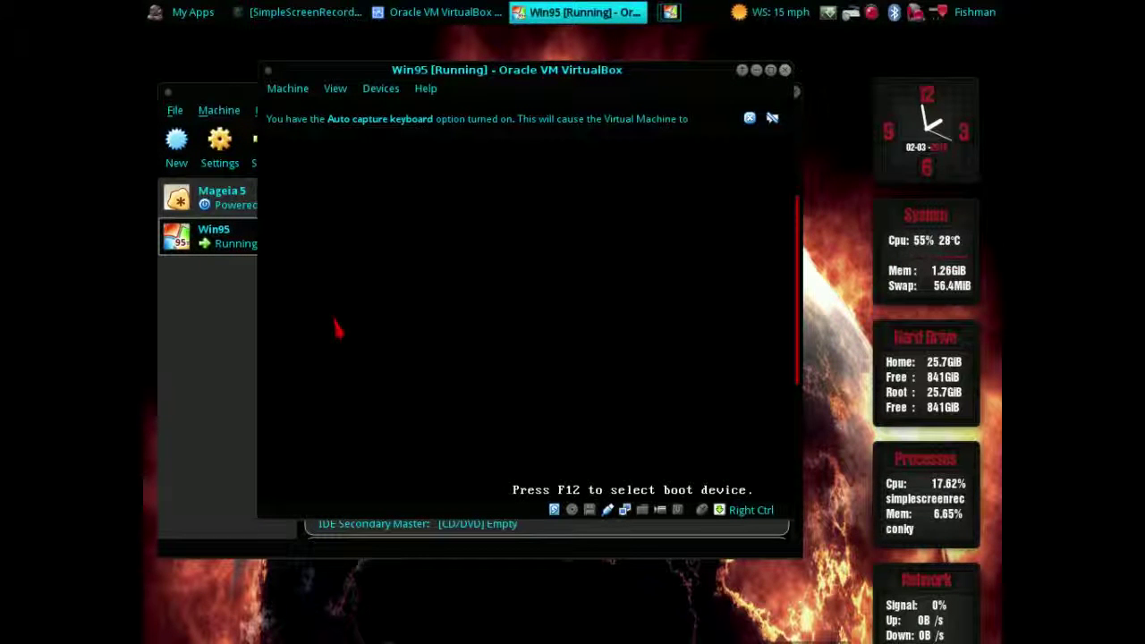
left_click(430, 13)
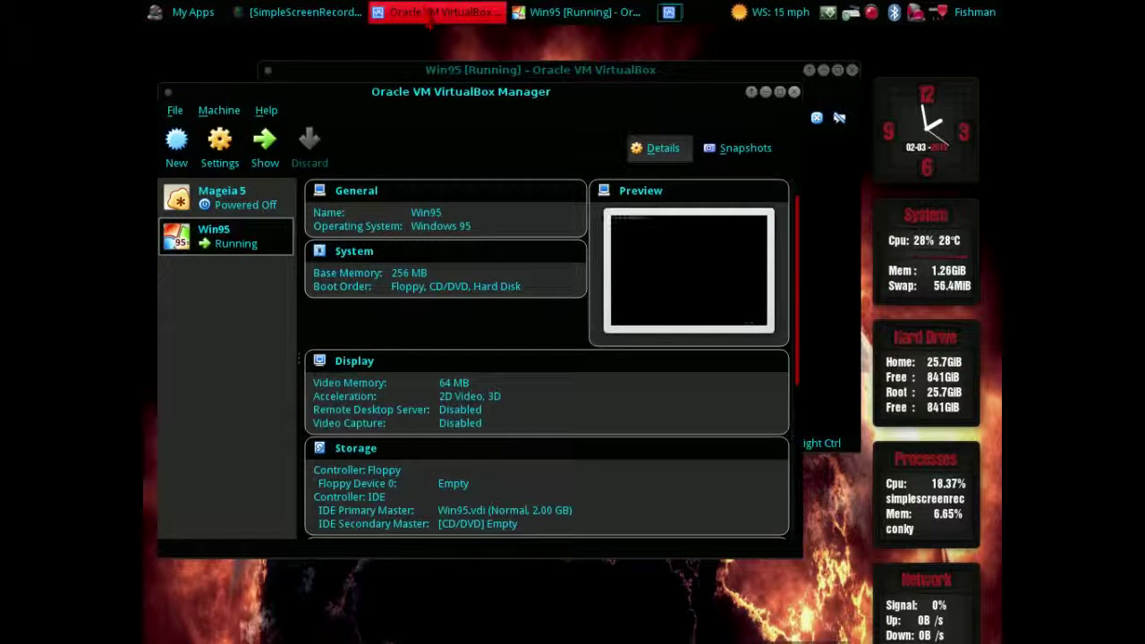
left_click(766, 92)
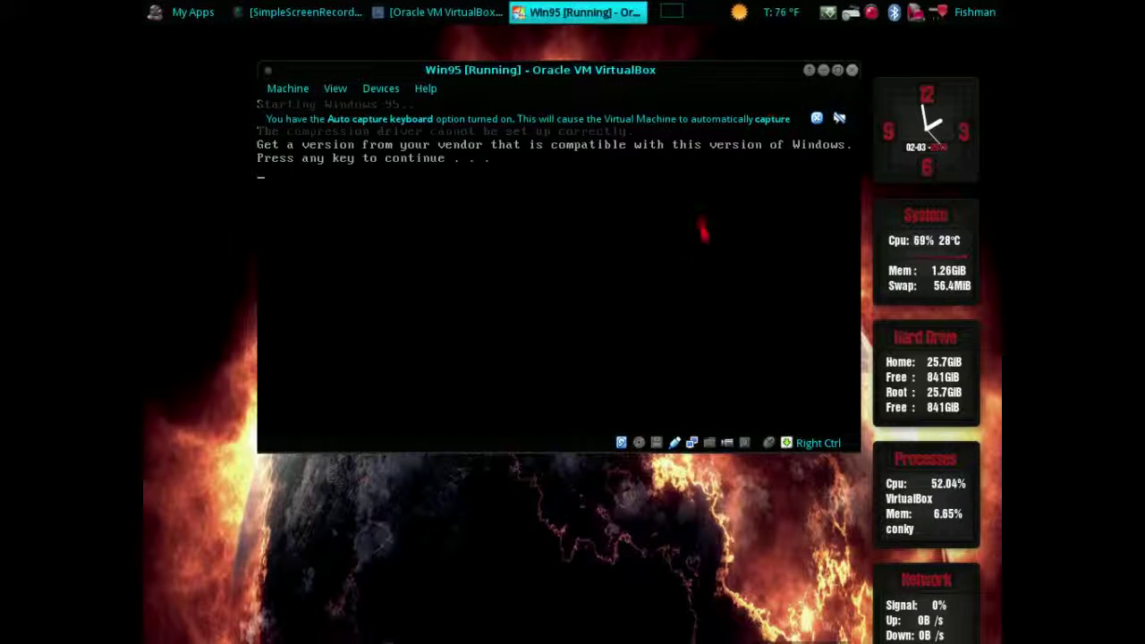
Continue the Windows 95 boot past the compression driver message and dismiss the keyboard capture and mouse integration notices
left_click(635, 258)
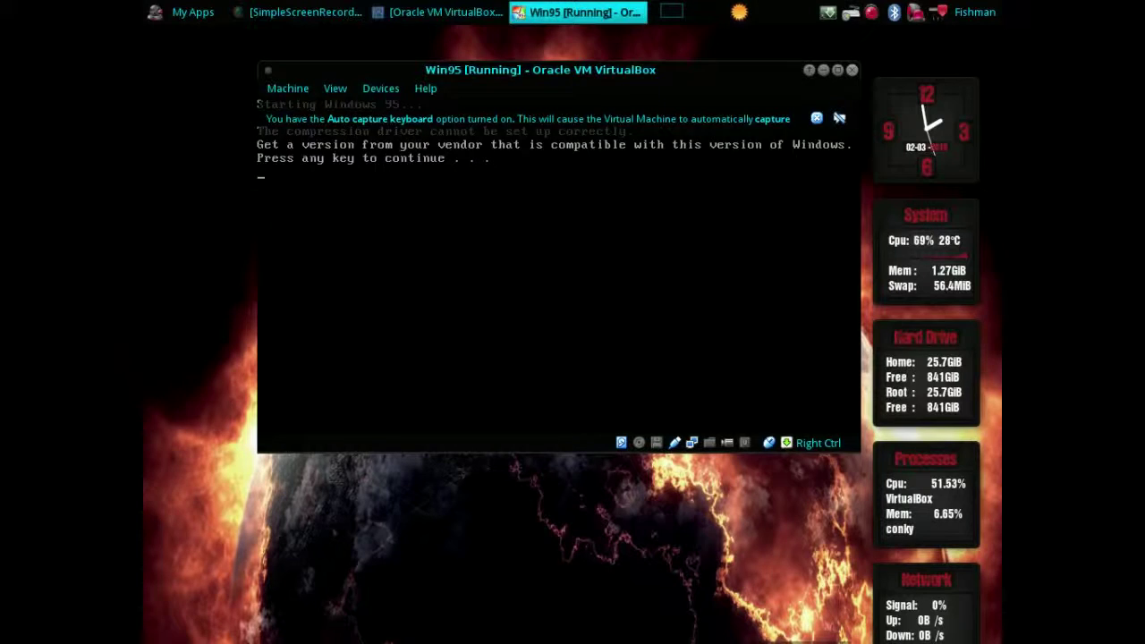
key("Return")
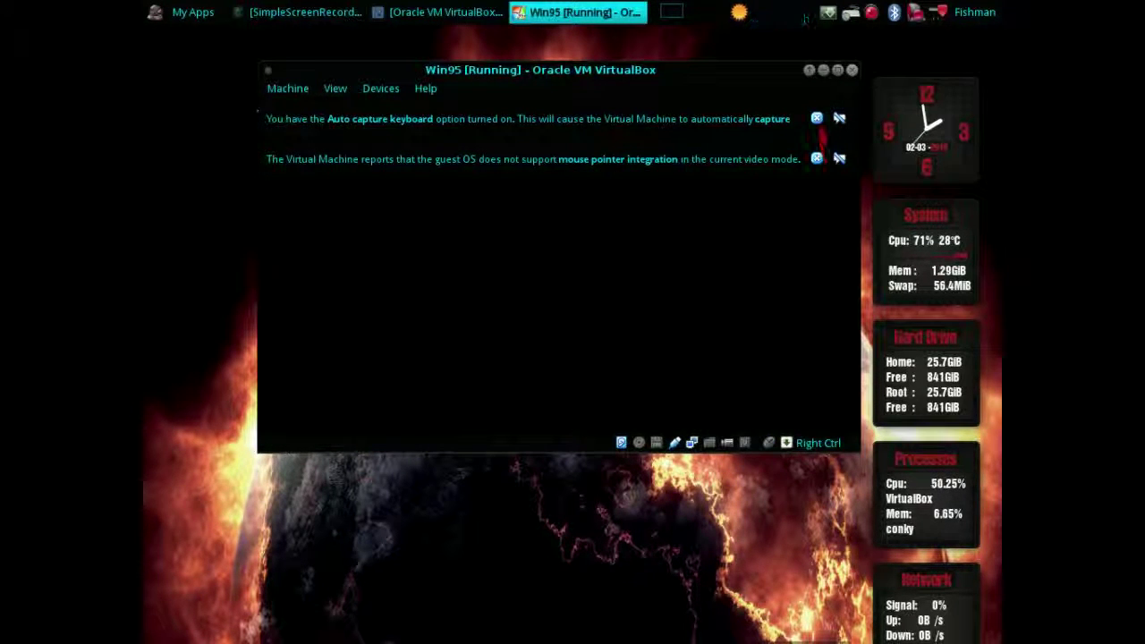
left_click(817, 120)
left_click(817, 124)
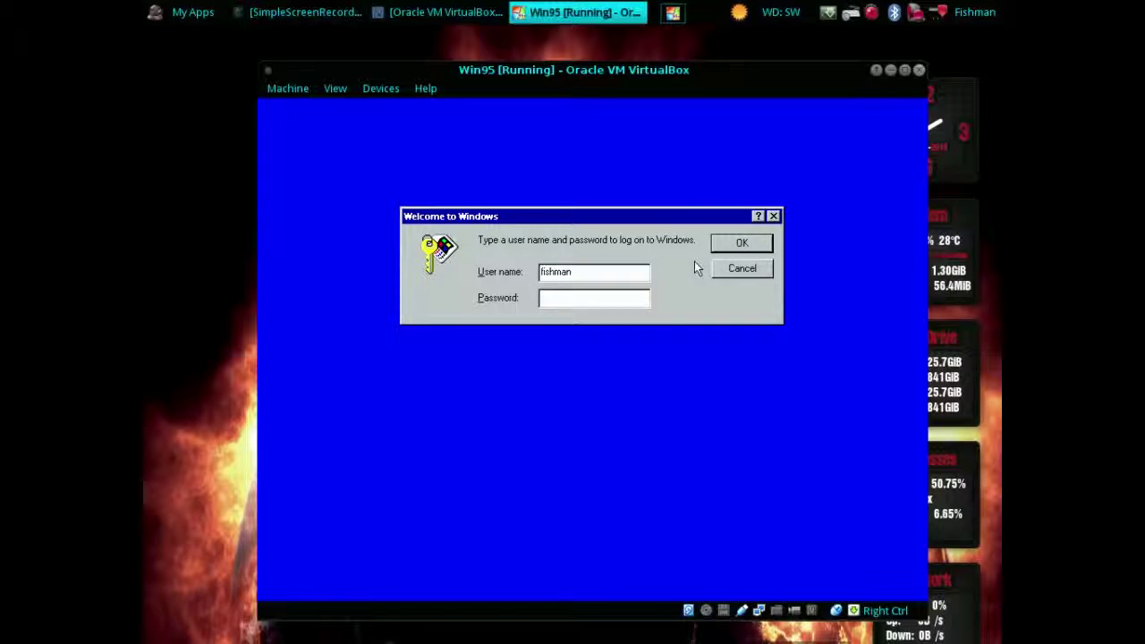
Cancel the Welcome to Windows logon dialog without entering a password to continue to the desktop
left_click(750, 283)
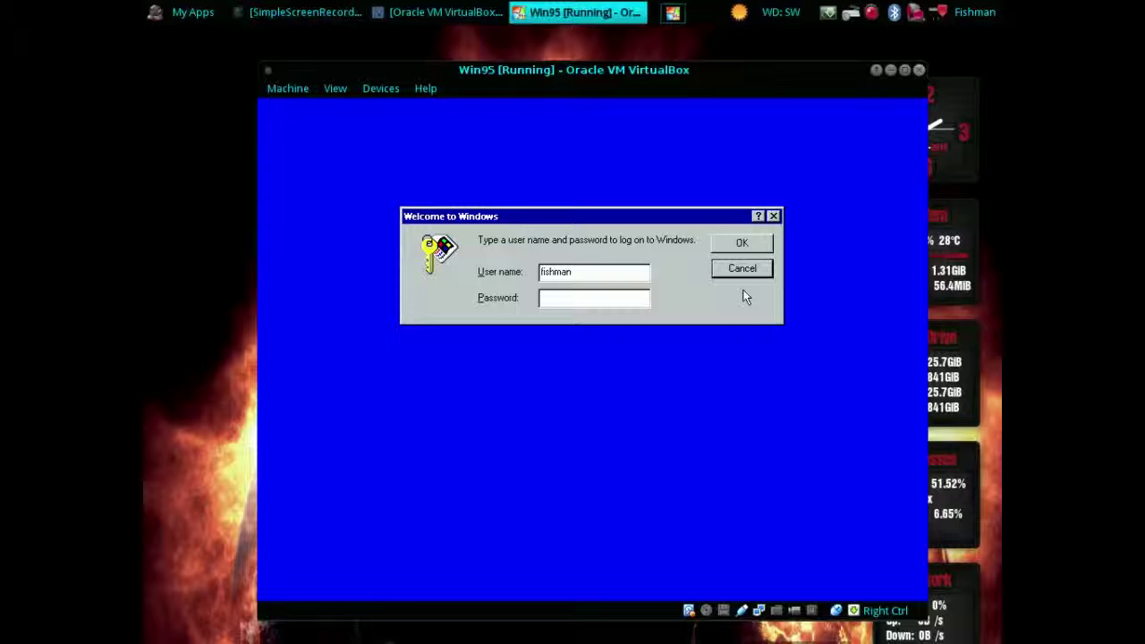
key("Return")
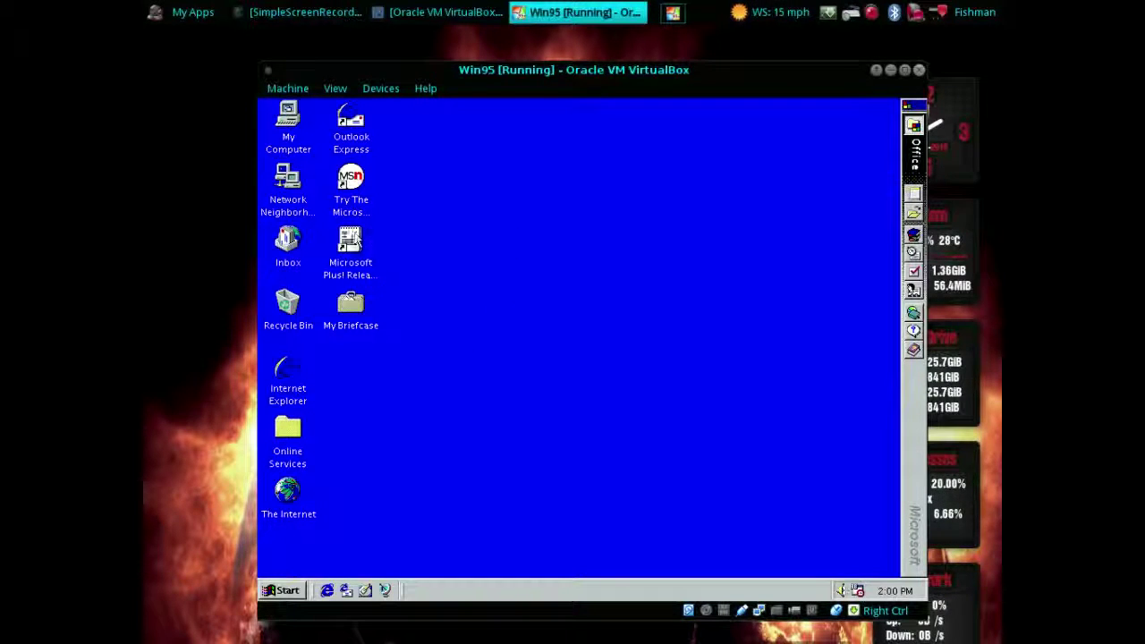
Open the Microsoft Plus! Release Notes from the desktop, skim them to the end and close Notepad
left_click(352, 239)
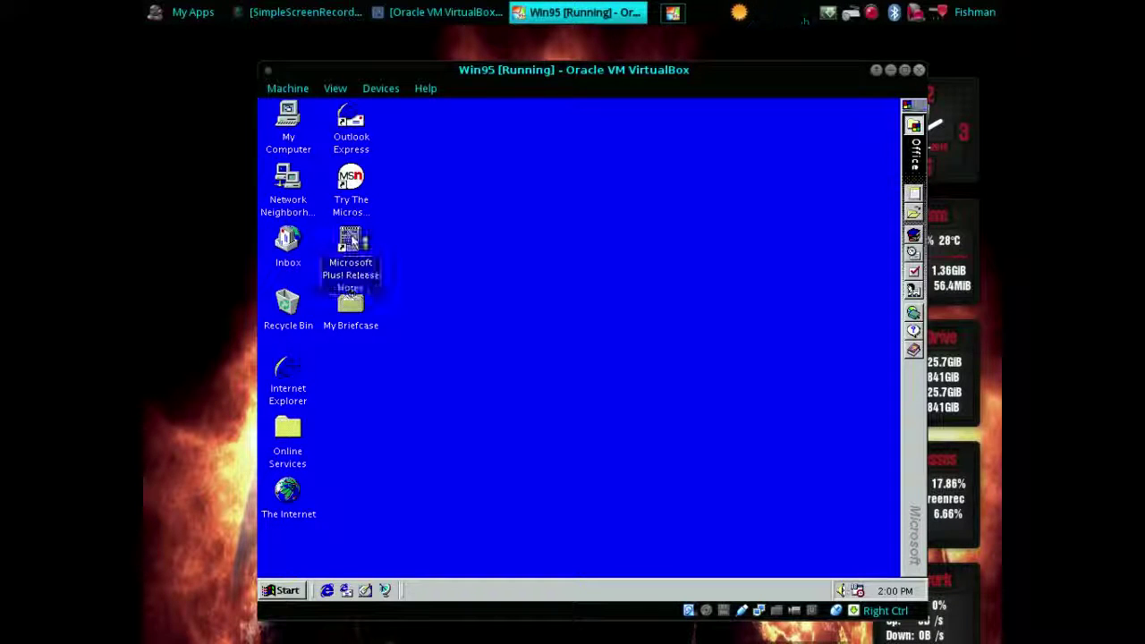
double_click(353, 241)
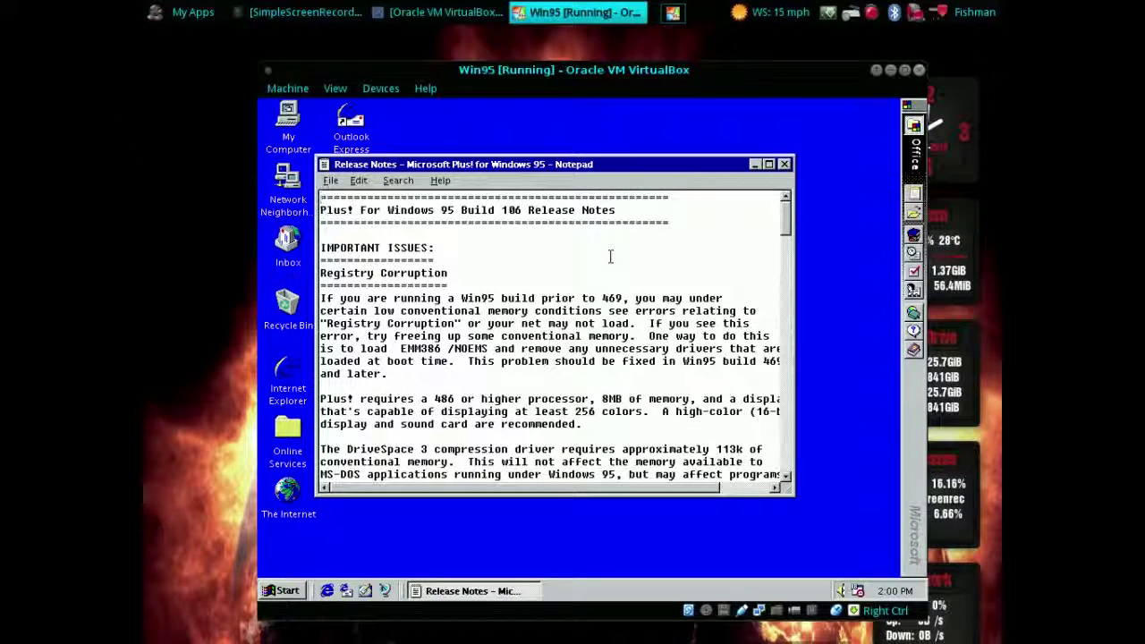
mouse_move(786, 224)
left_mouse_down()
mouse_move(786, 243)
mouse_move(786, 230)
left_mouse_up()
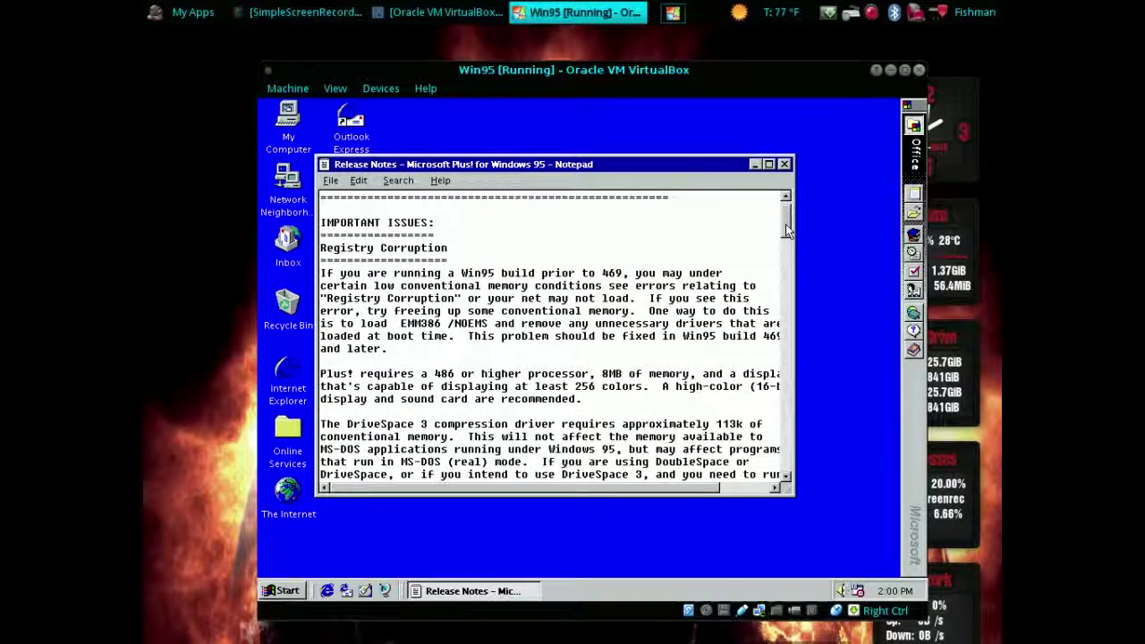
left_click_drag(785, 231, 789, 465)
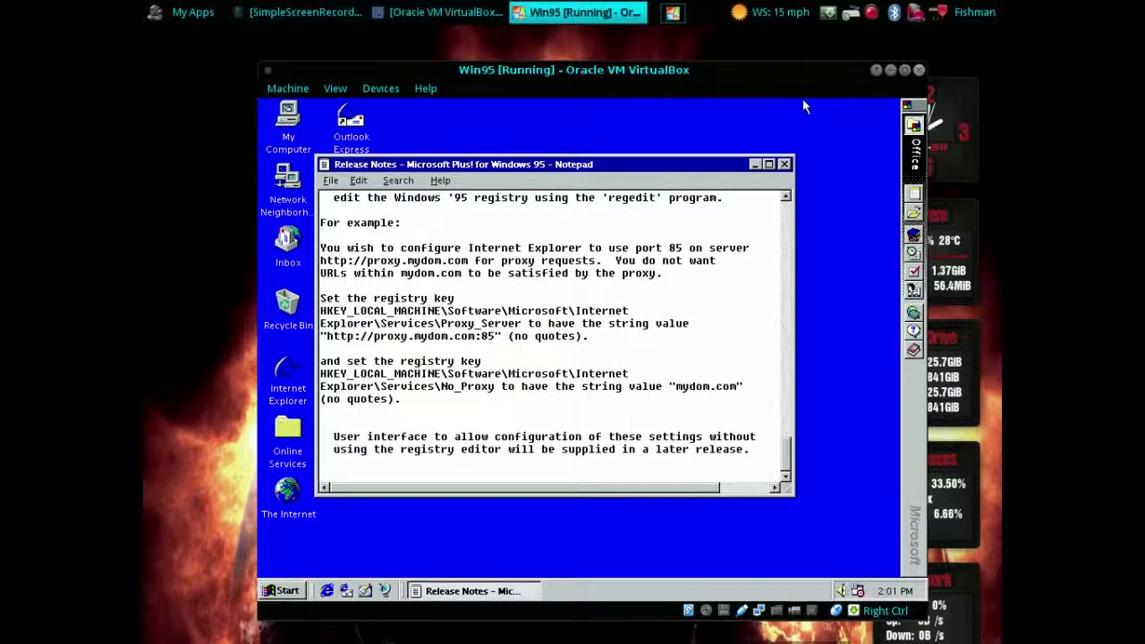
left_click(784, 165)
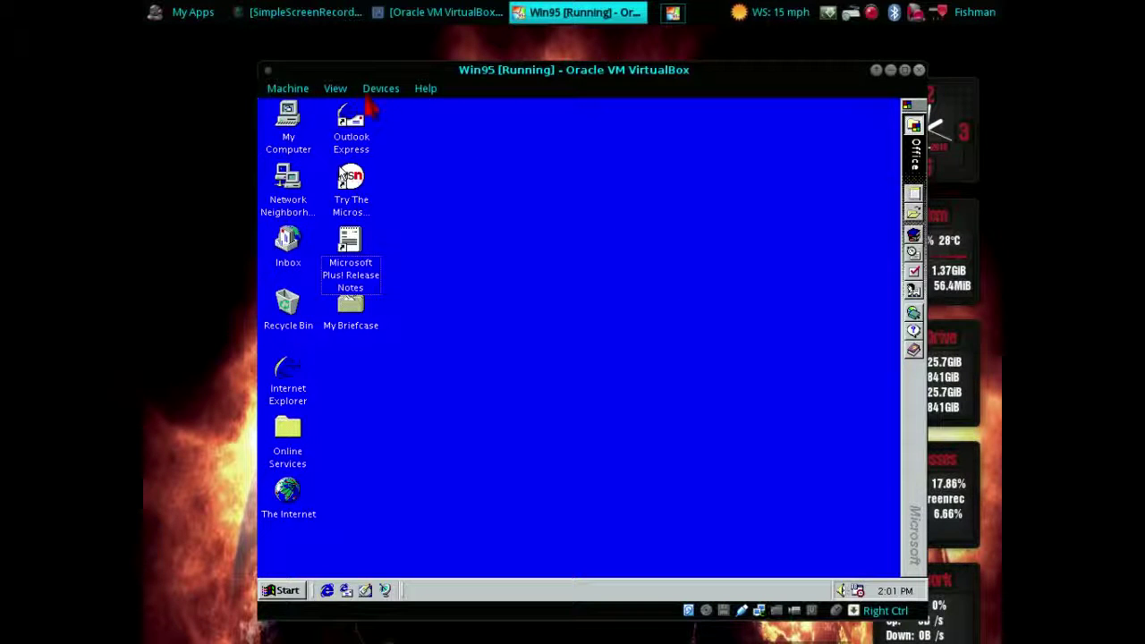
Switch the Win95 virtual machine display to full-screen mode
left_click(337, 95)
left_click(337, 95)
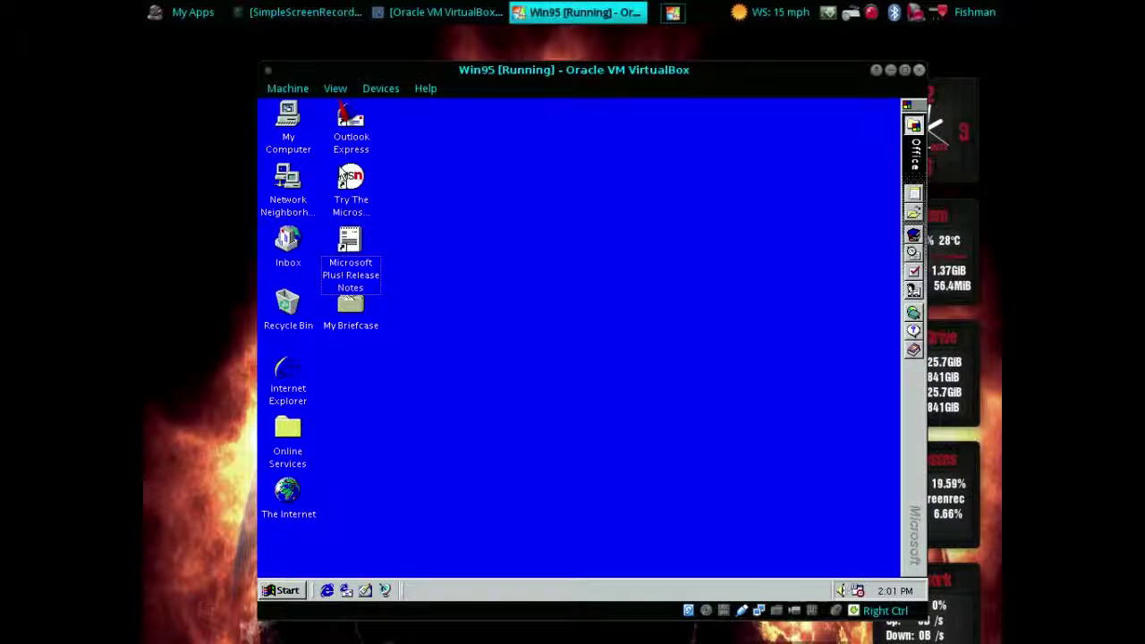
left_click(339, 94)
left_click(344, 103)
left_click(337, 89)
left_click(367, 107)
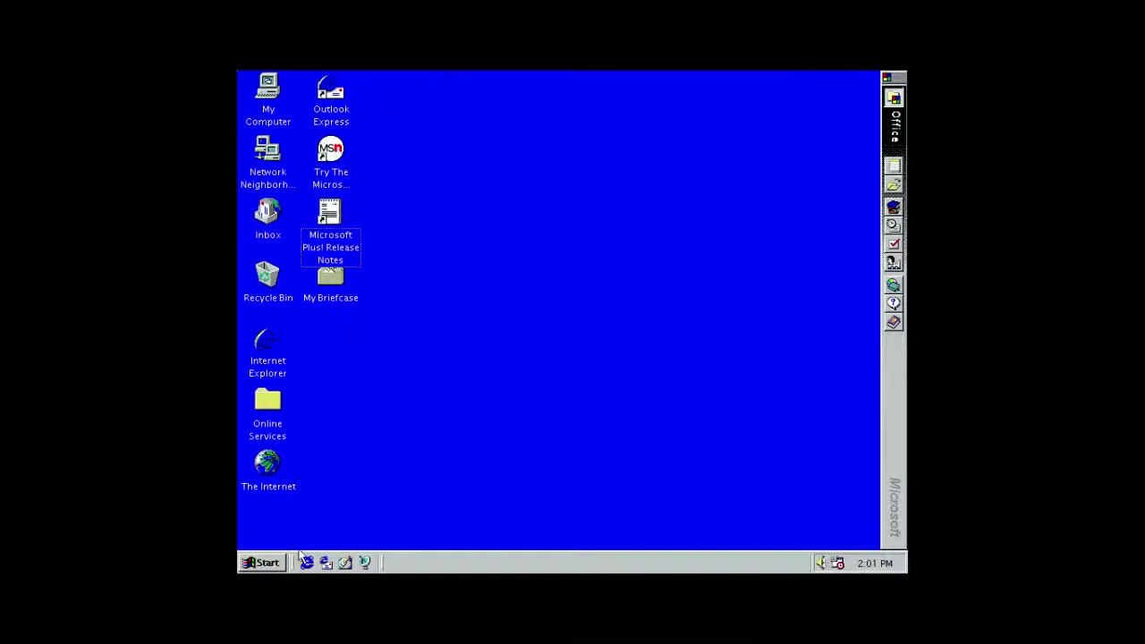
Browse the installed Accessories, including the games and system tools, and launch System Monitor
left_click(273, 563)
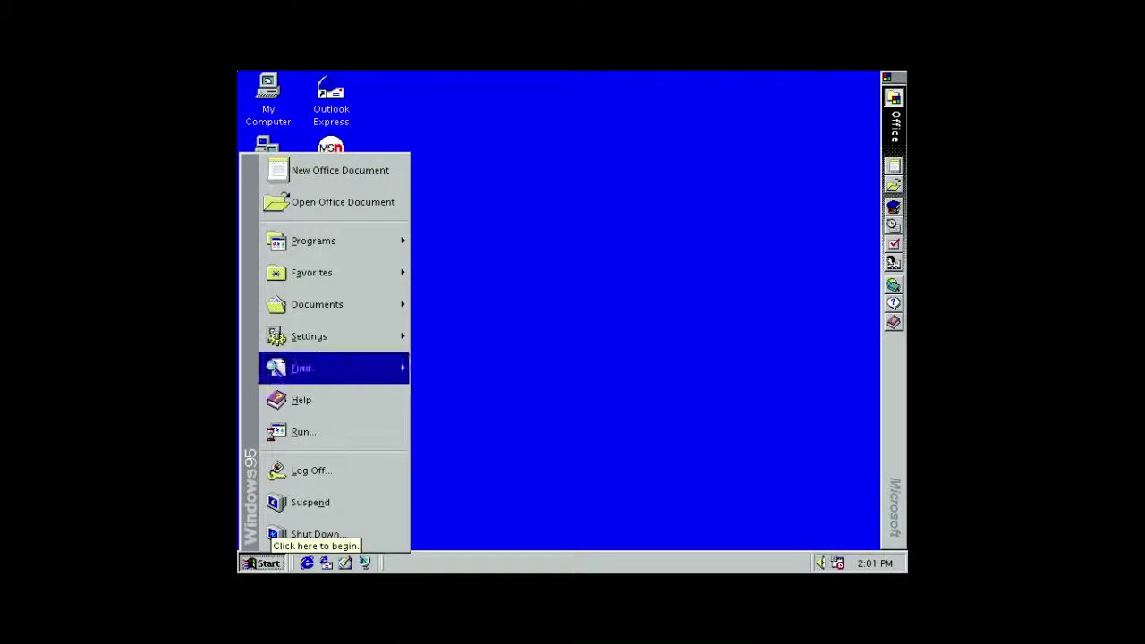
mouse_move(300, 249)
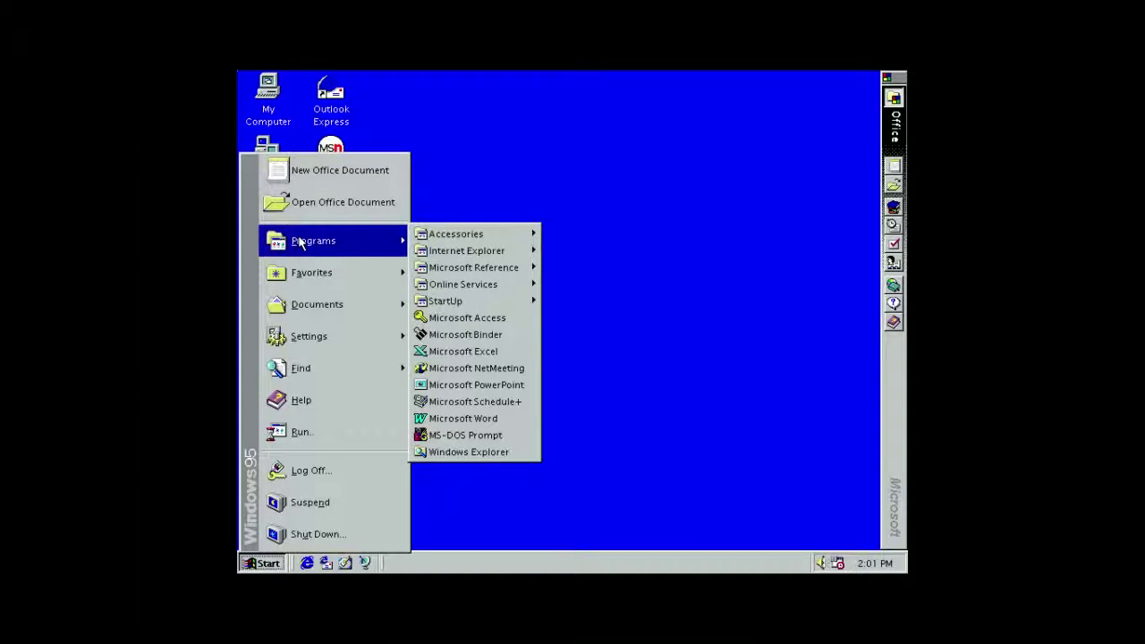
mouse_move(491, 240)
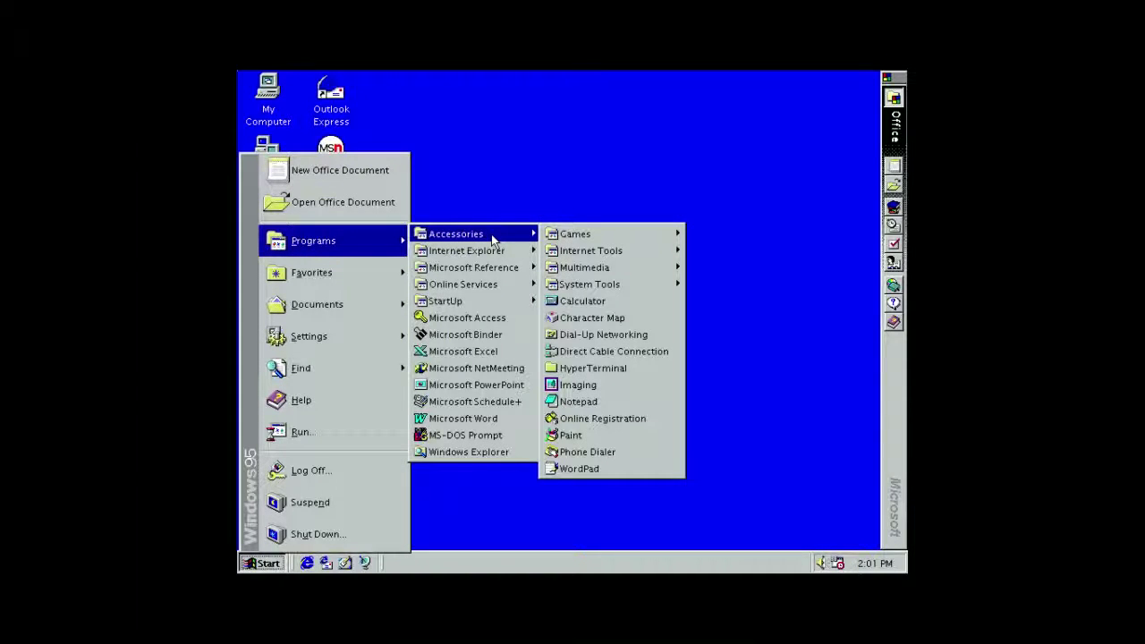
mouse_move(569, 237)
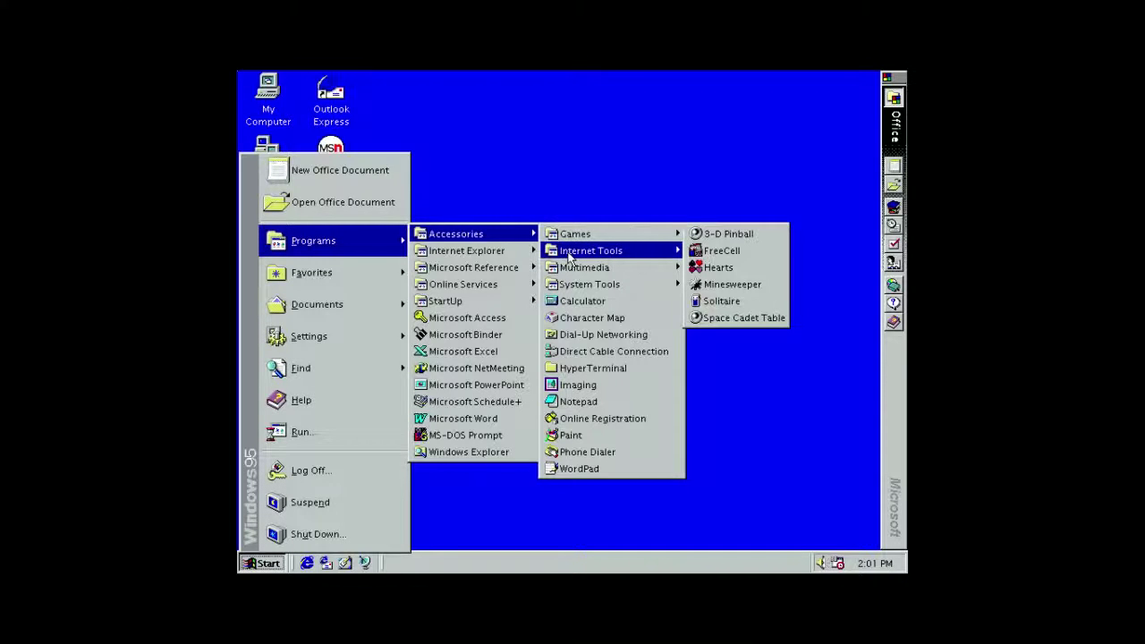
mouse_move(569, 257)
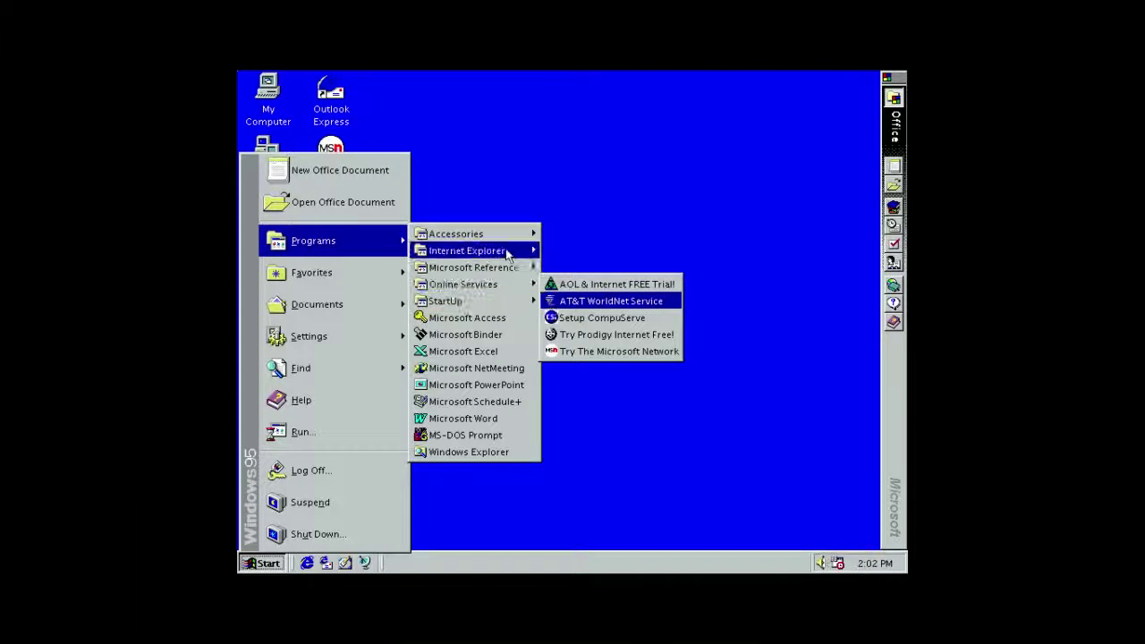
mouse_move(513, 236)
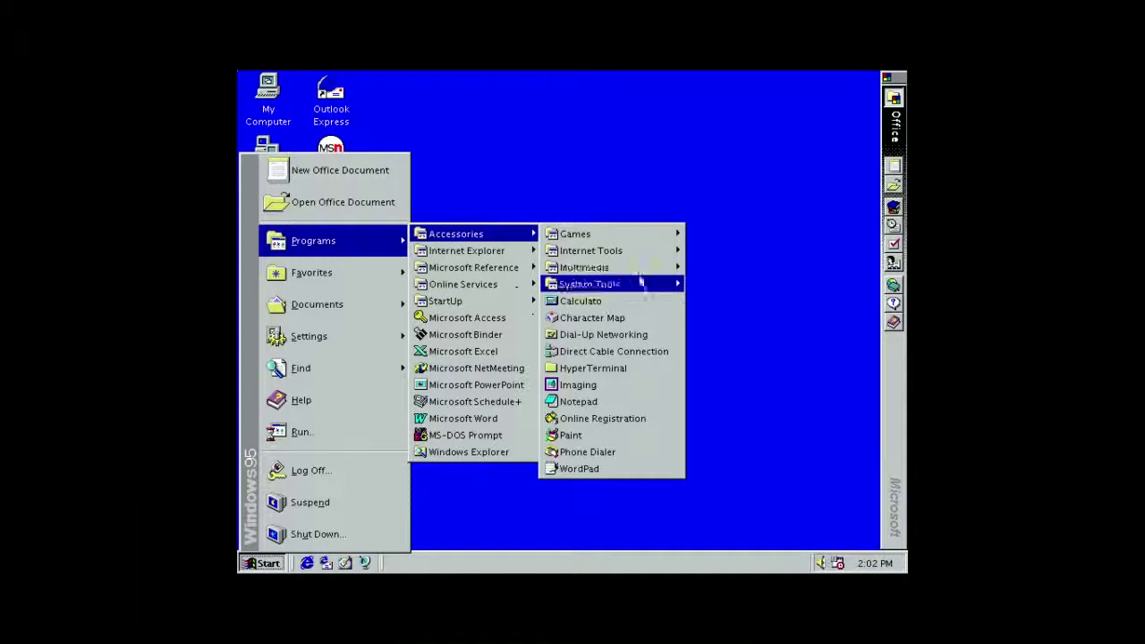
mouse_move(649, 288)
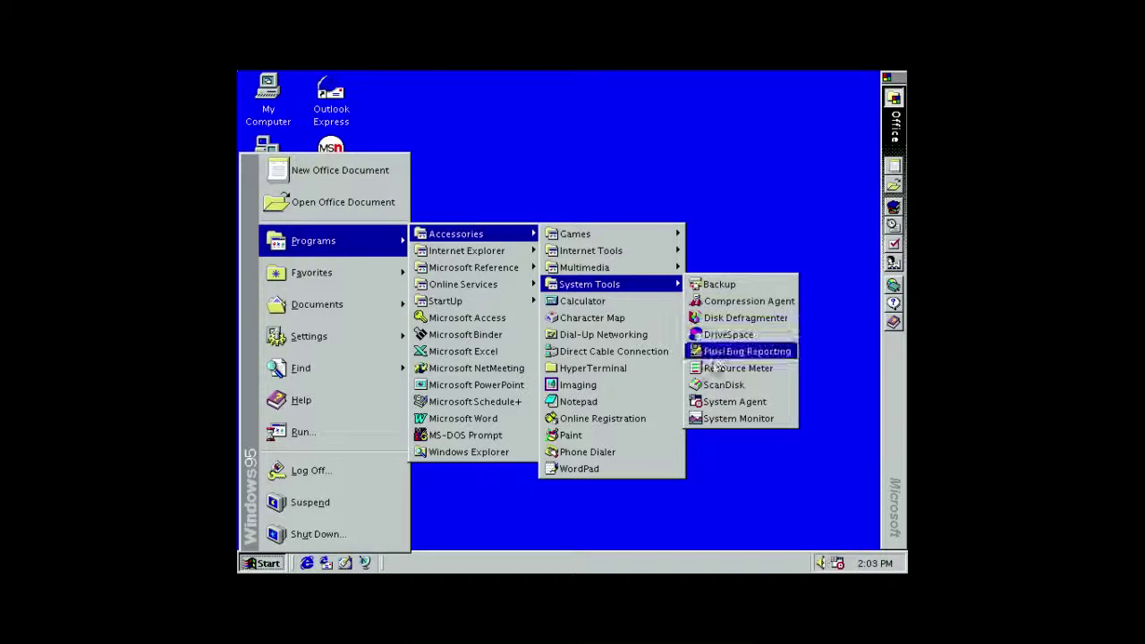
left_click(718, 420)
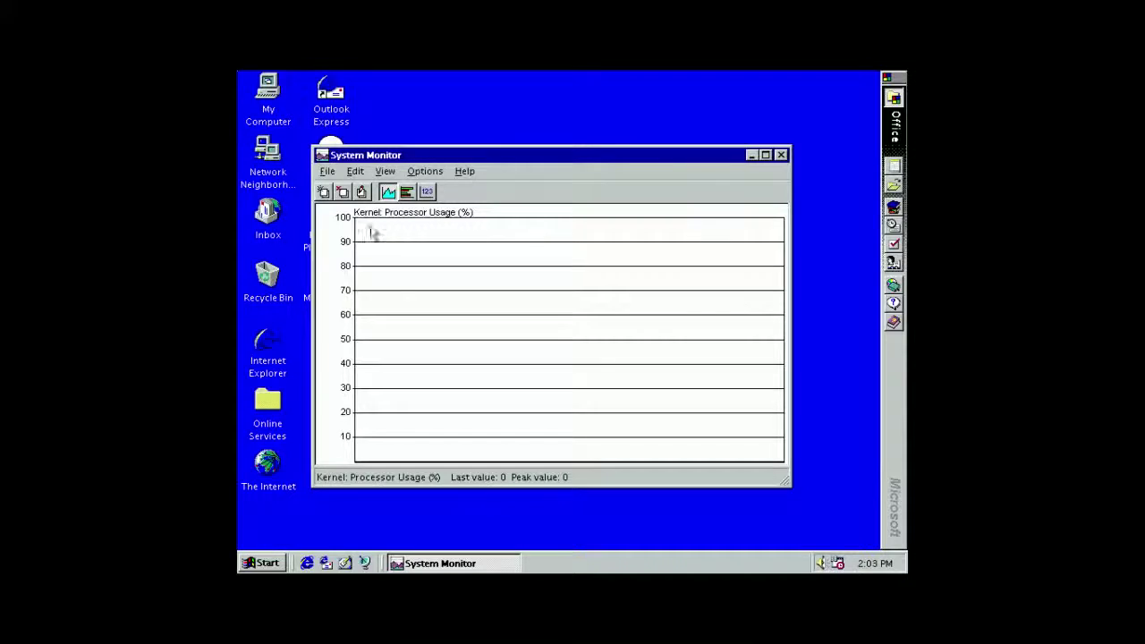
Switch System Monitor's processor usage display between bar chart and line chart, finishing on bars, and close it
left_click(407, 192)
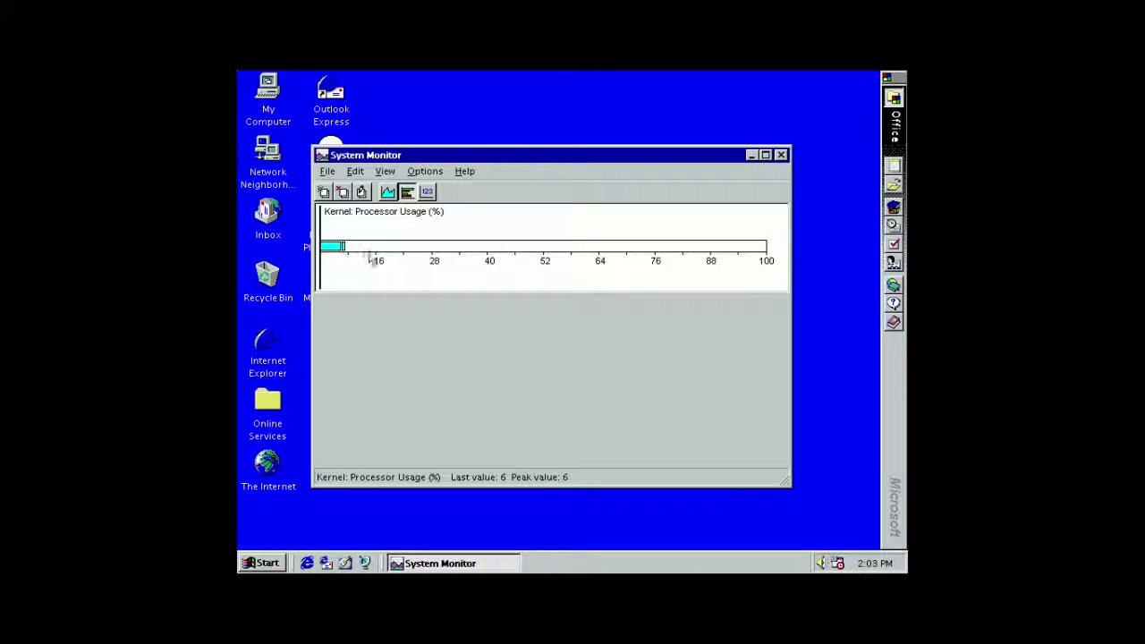
left_click(388, 192)
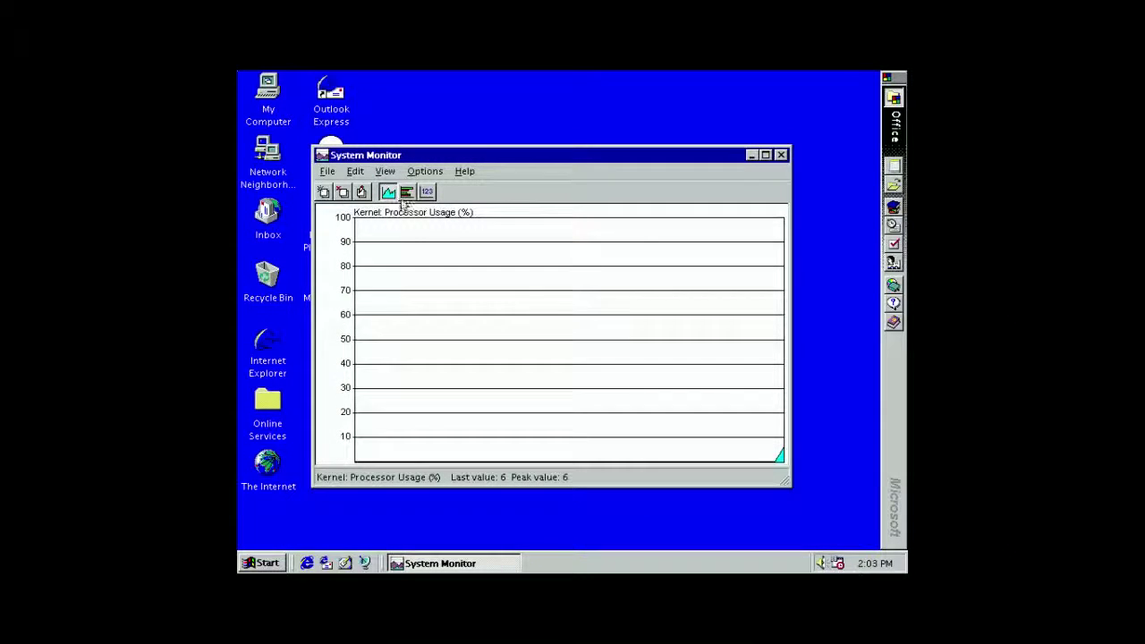
left_click(407, 192)
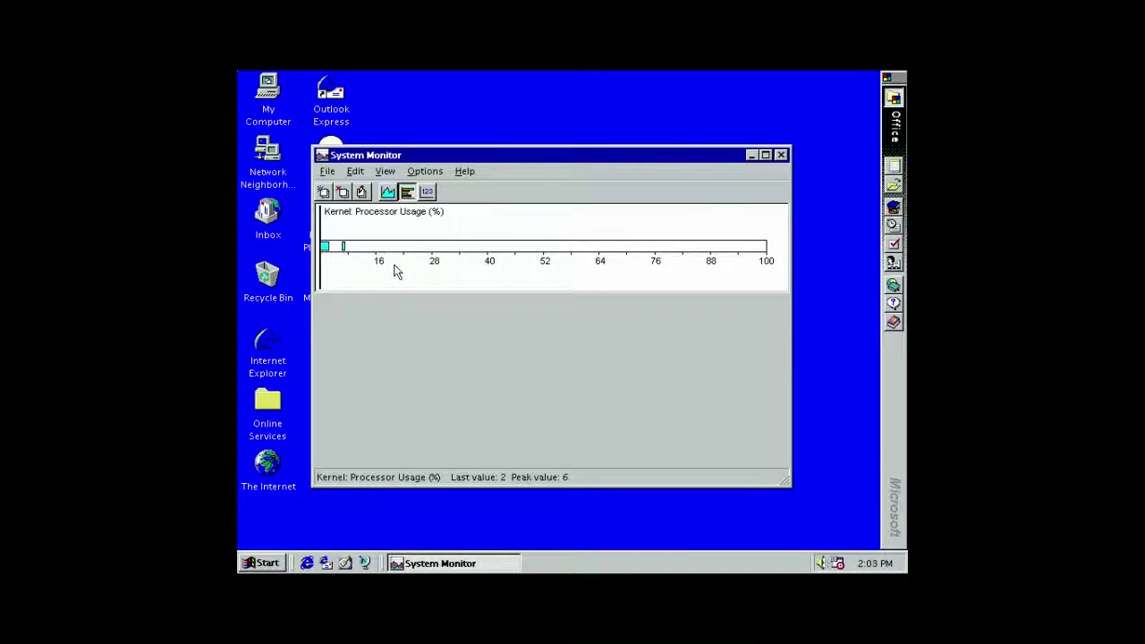
left_click(781, 155)
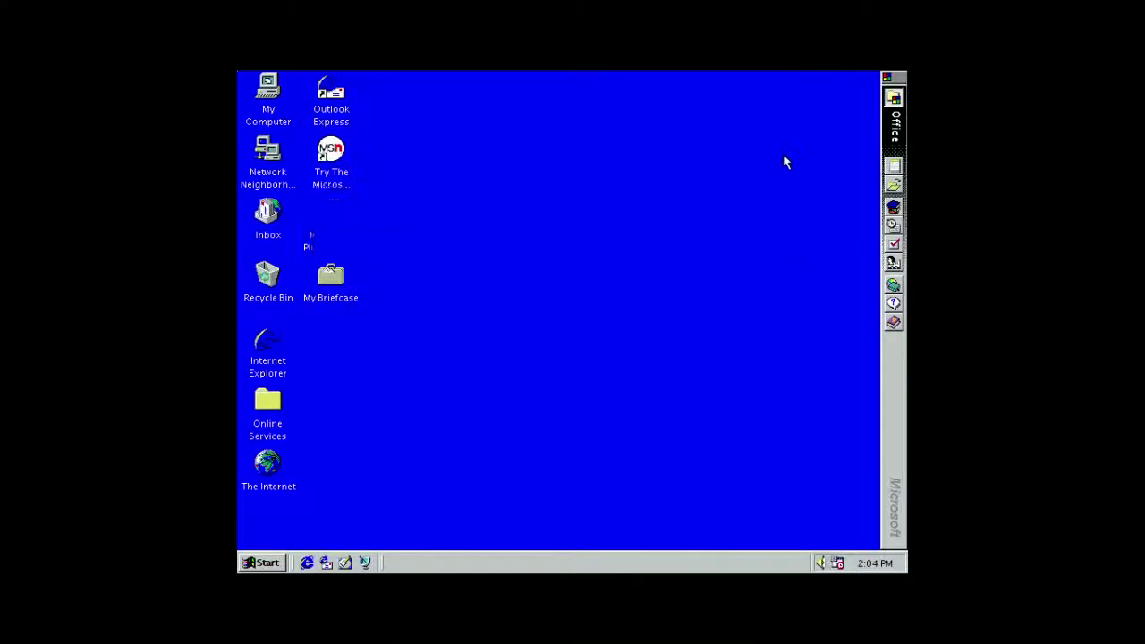
Browse the Accessories and Internet Explorer program groups and launch Internet Explorer
left_click(258, 565)
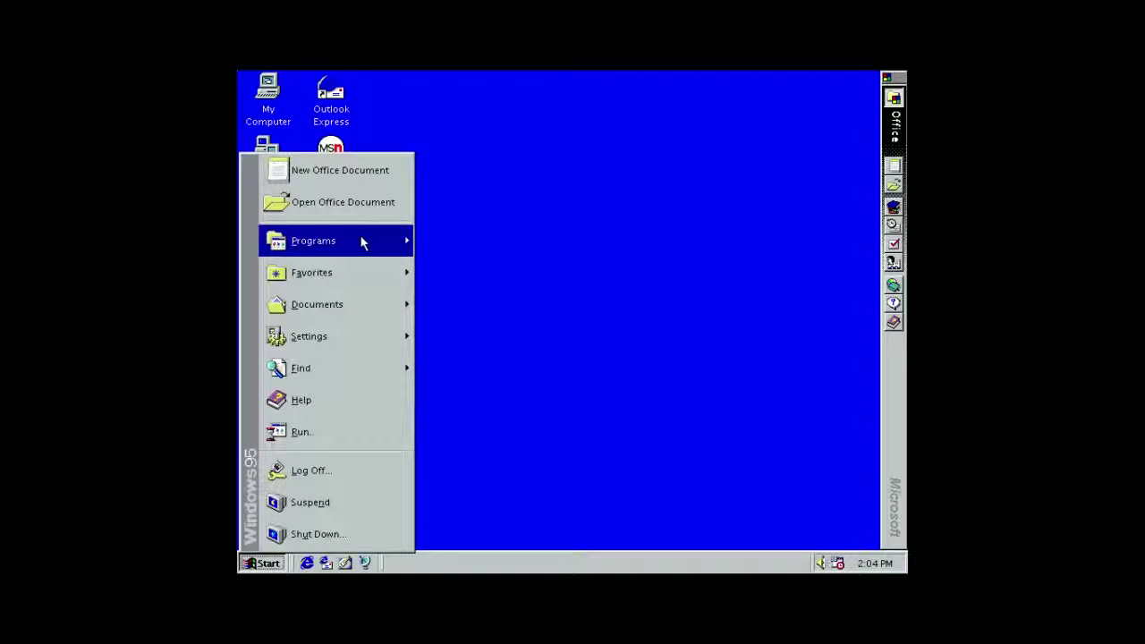
mouse_move(359, 236)
mouse_move(435, 242)
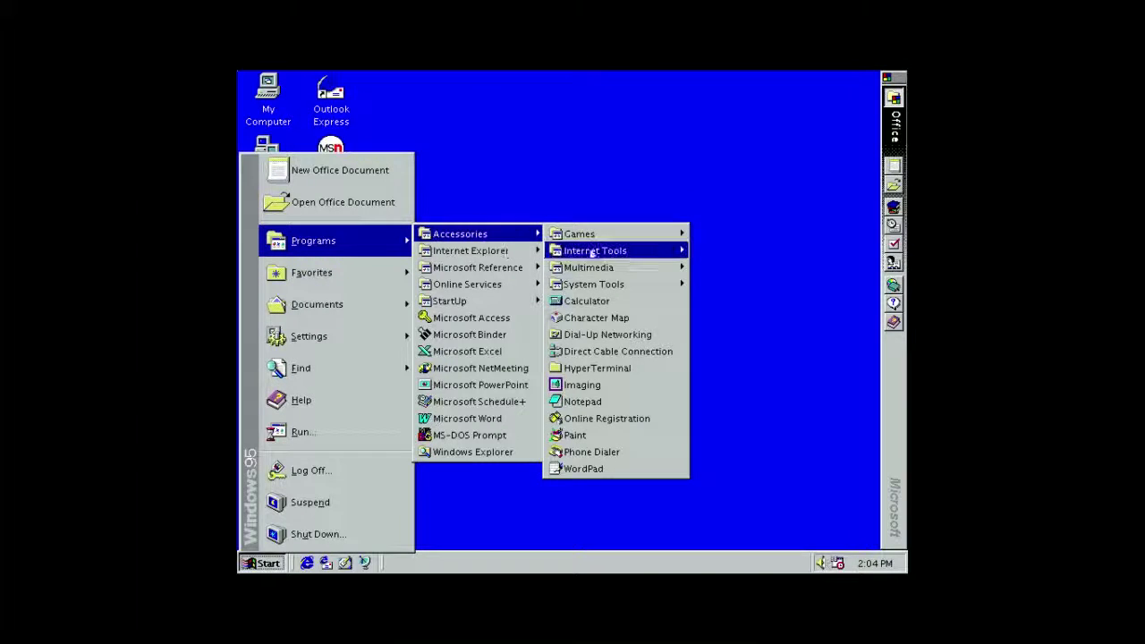
mouse_move(609, 288)
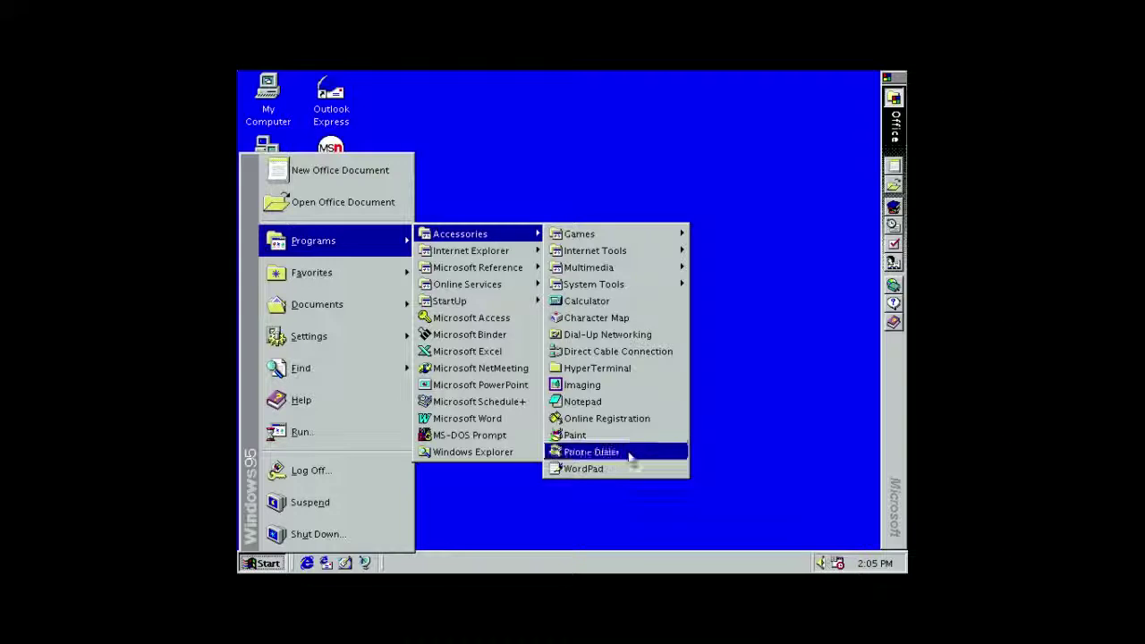
mouse_move(506, 254)
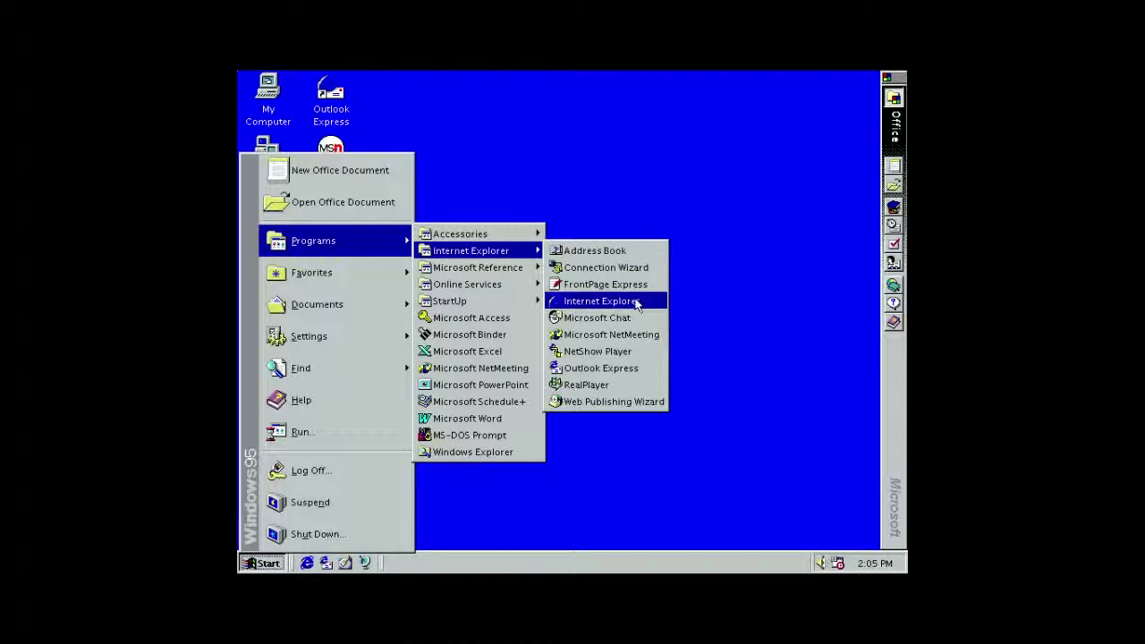
left_click(744, 479)
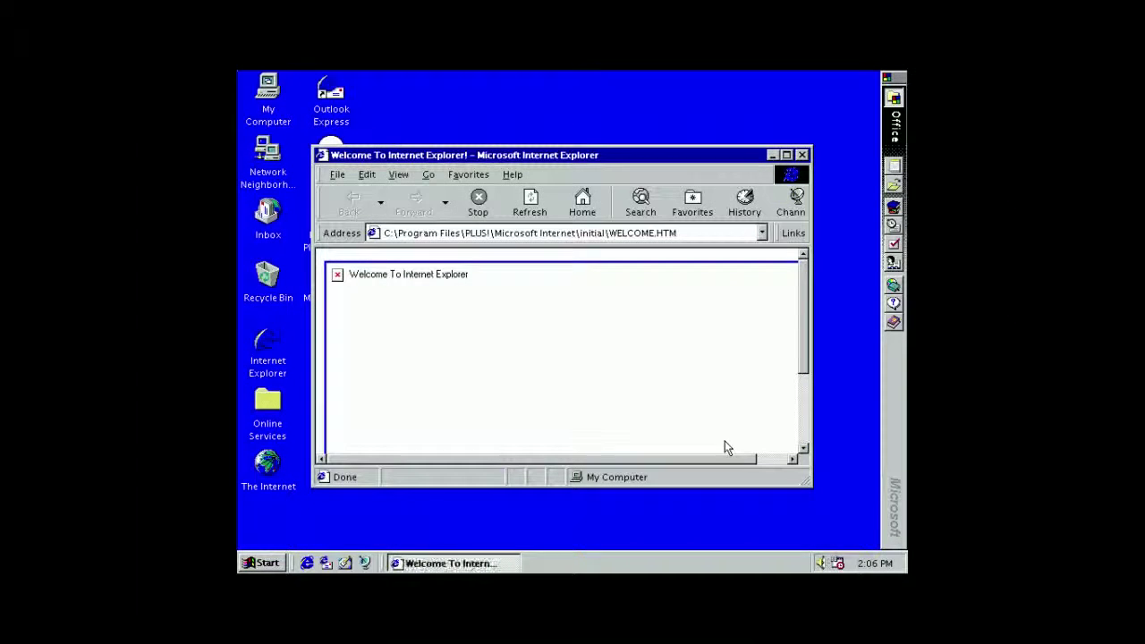
View Internet Explorer's version information, close it and go to the browser's home page
left_click(513, 175)
left_click(525, 279)
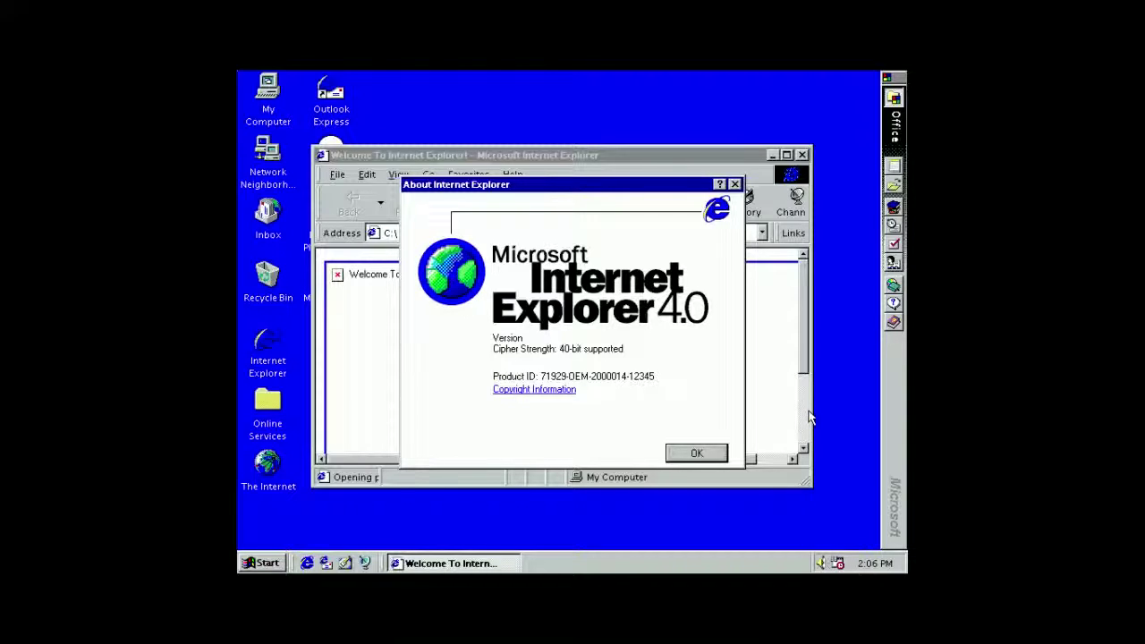
left_click(714, 454)
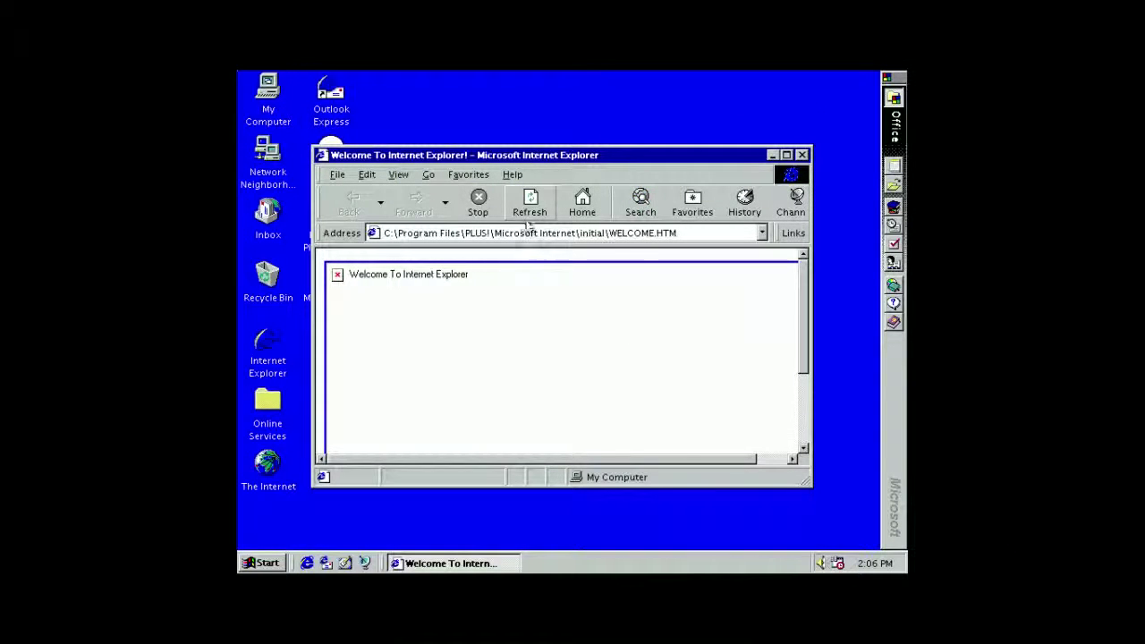
left_click(586, 202)
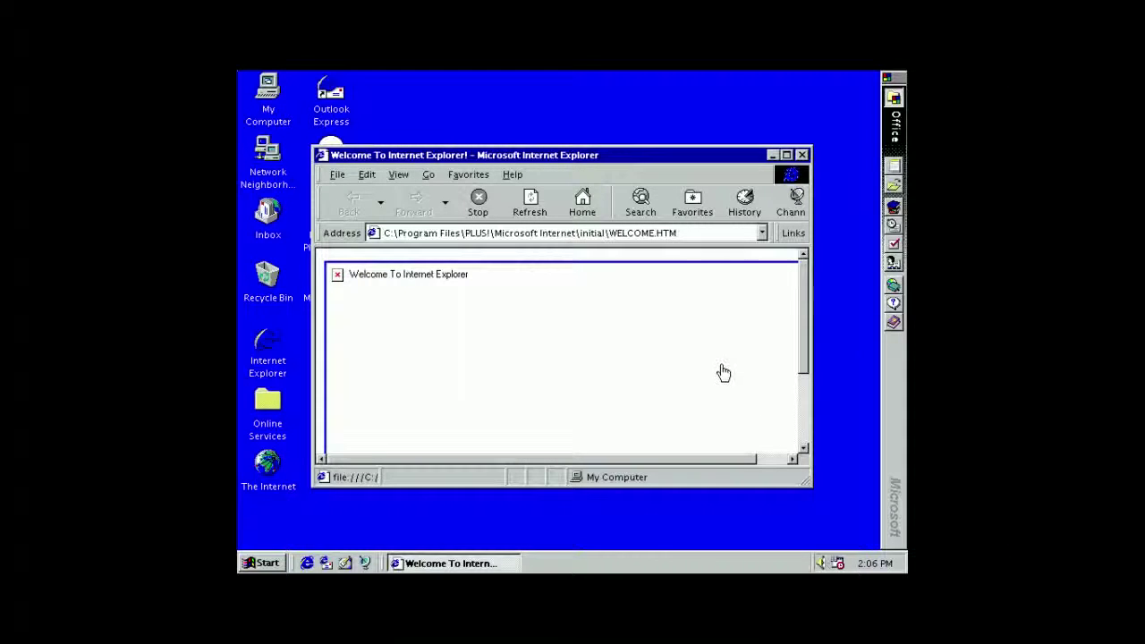
left_click_drag(806, 358, 805, 264)
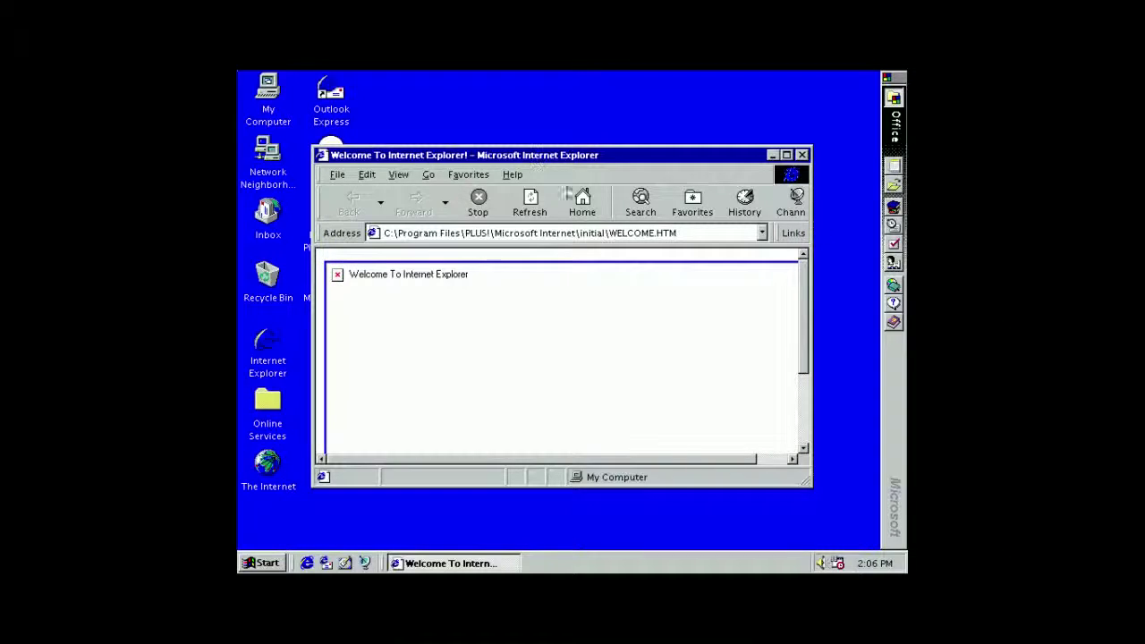
Try to open google.com in Internet Explorer and close the browser
left_click(707, 231)
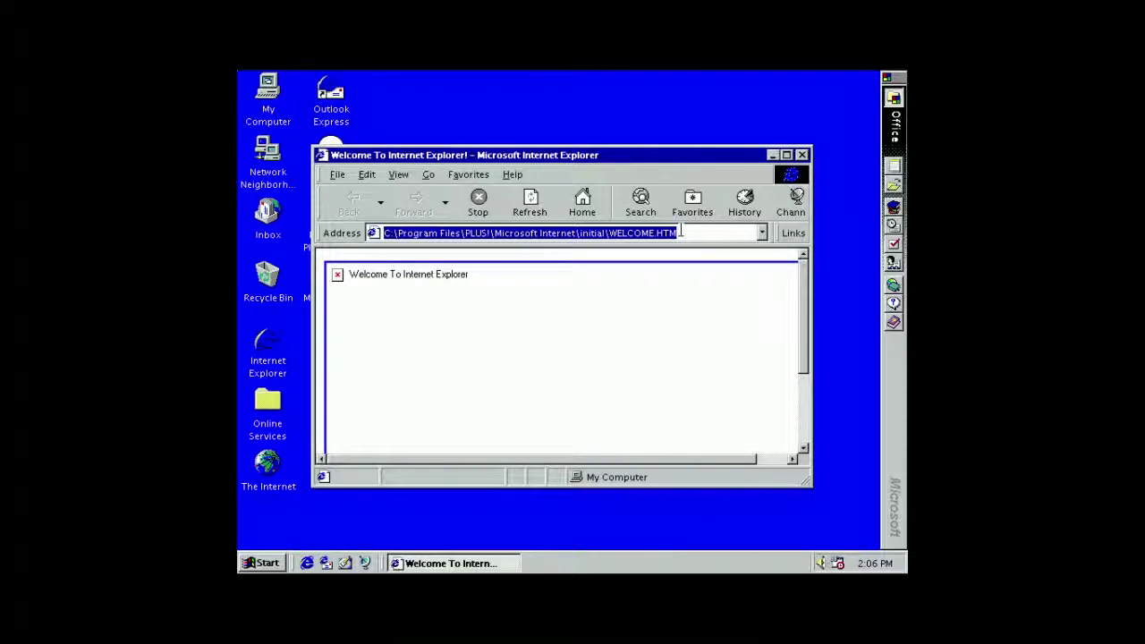
type("g")
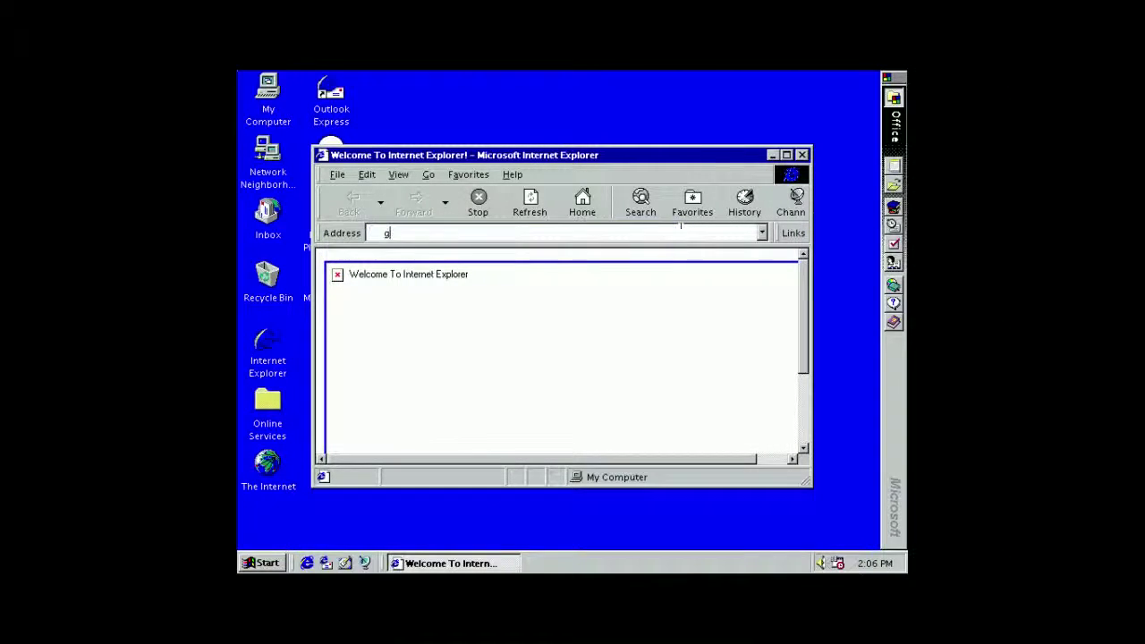
type("oogle.com")
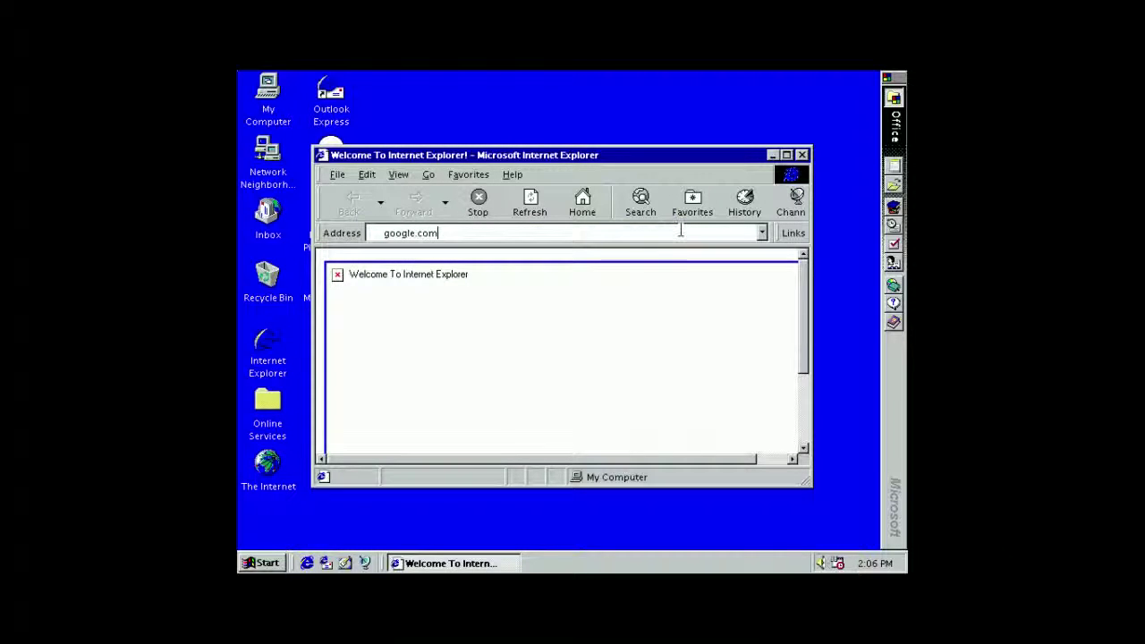
key("Return")
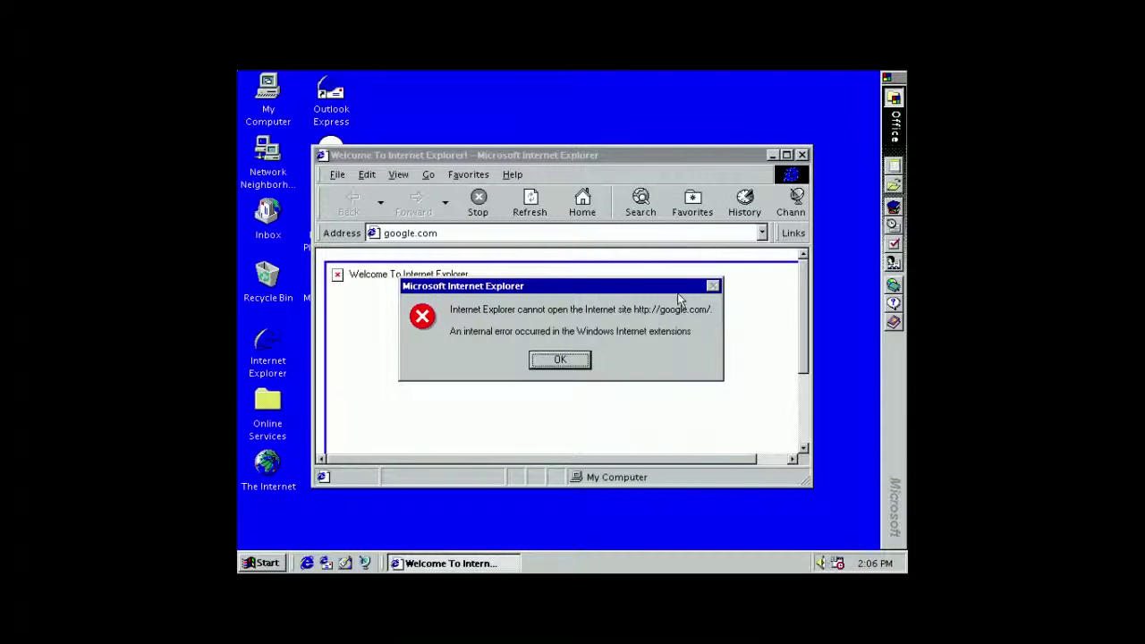
left_click(579, 362)
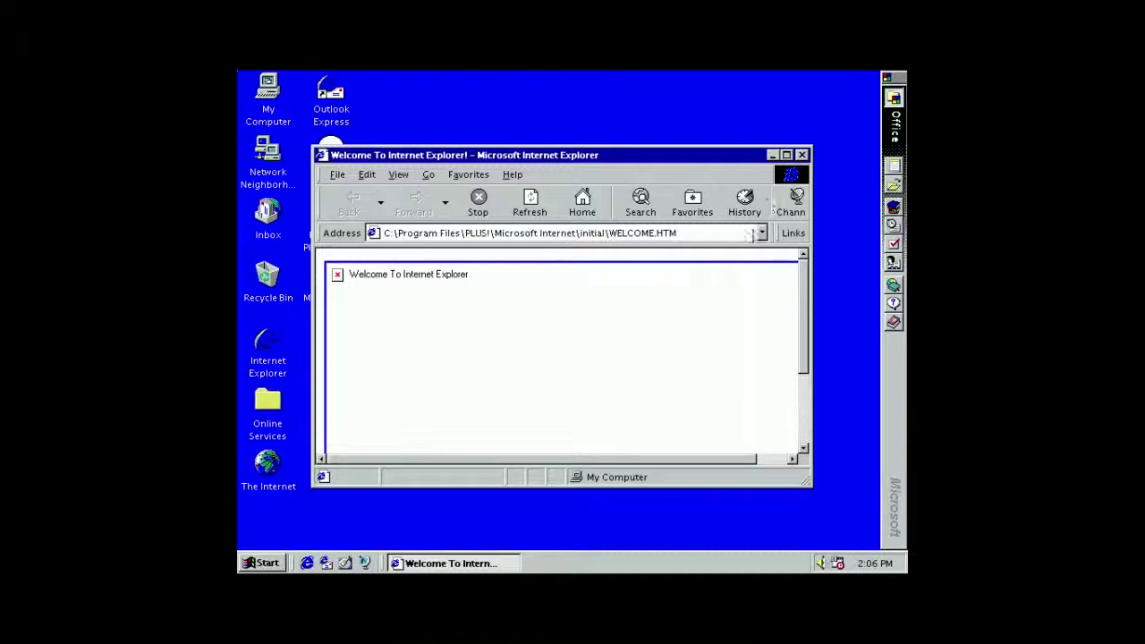
left_click(802, 155)
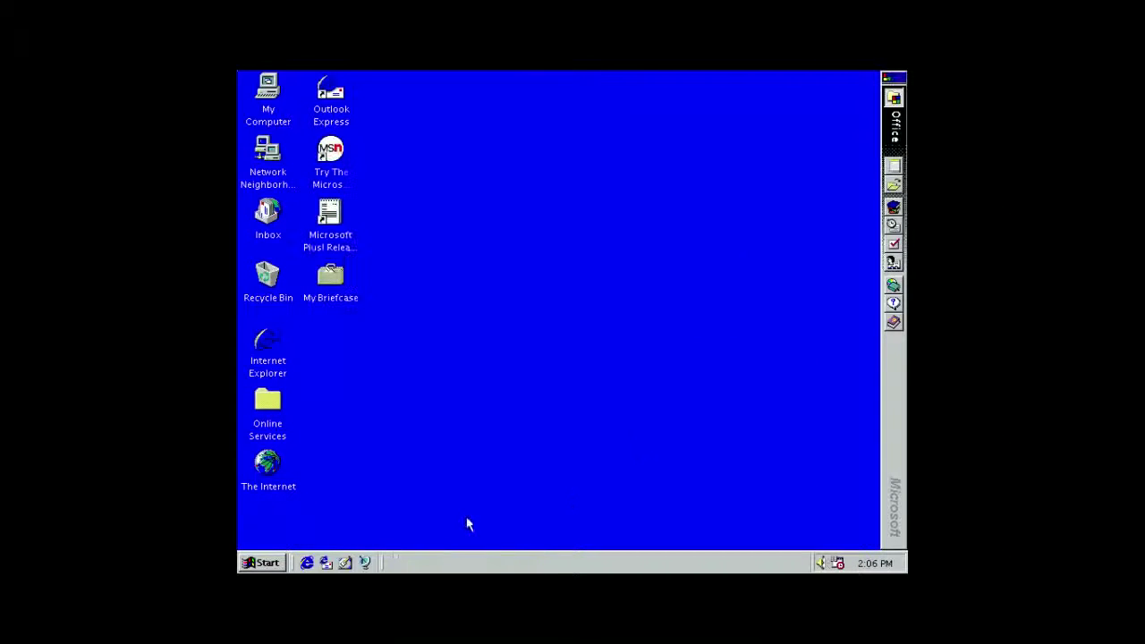
Look through the Microsoft Reference, Online Services and remaining installed programs, and launch Windows Explorer
left_click(266, 563)
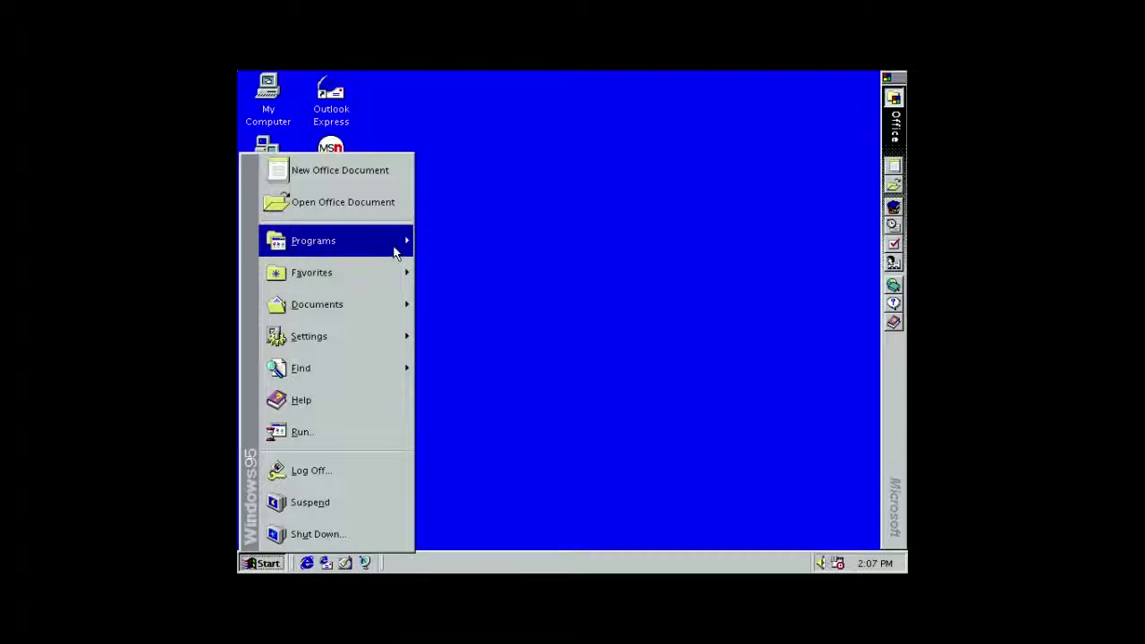
mouse_move(395, 254)
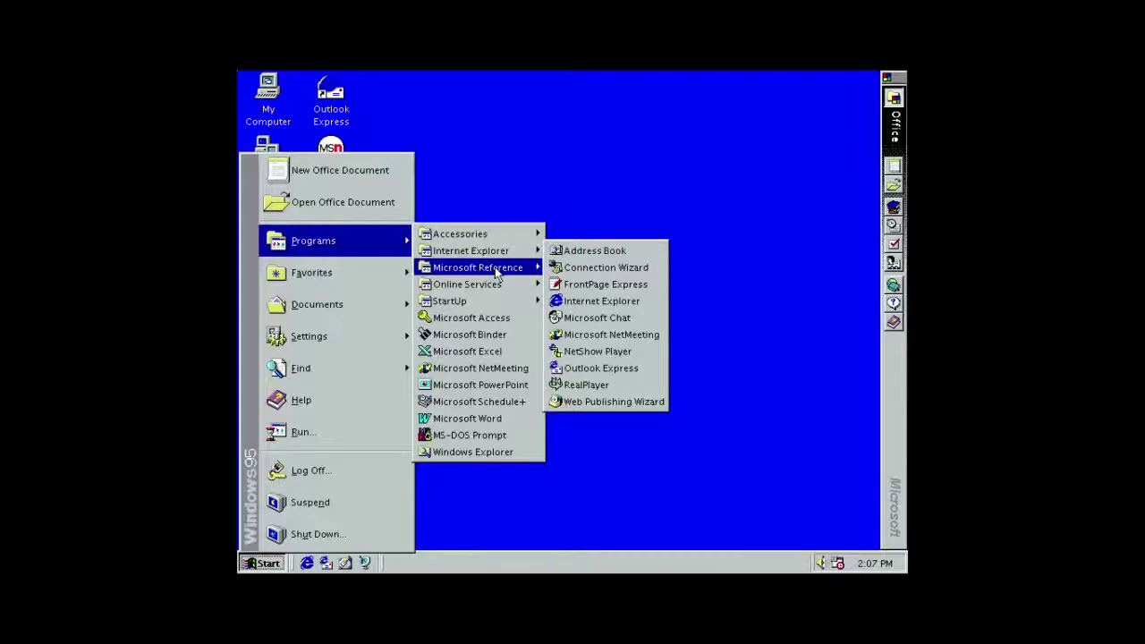
mouse_move(495, 269)
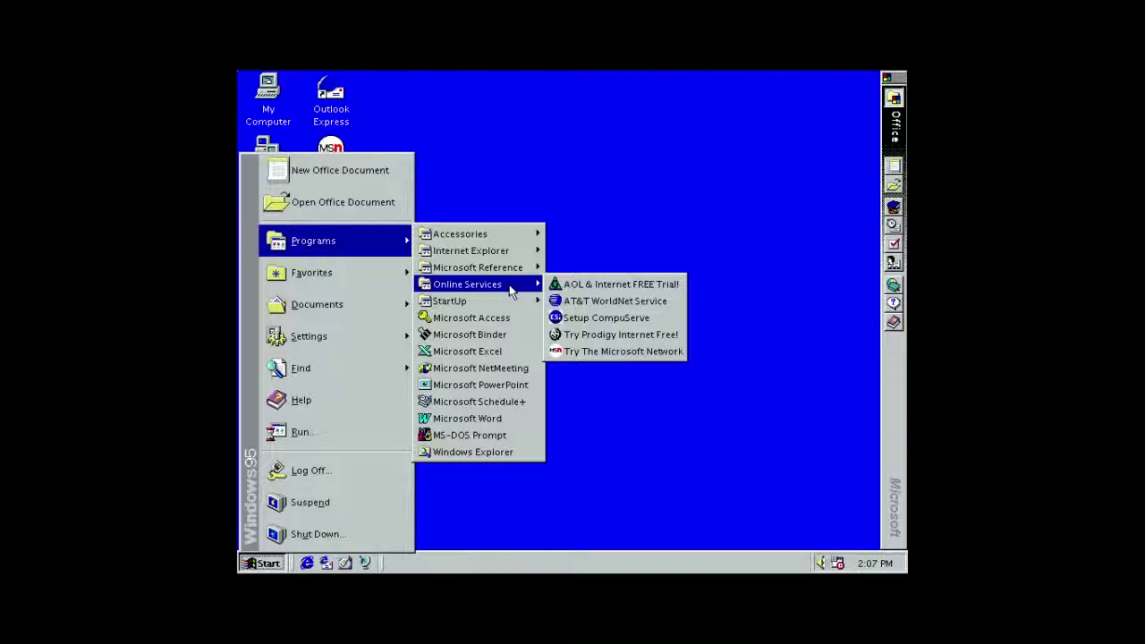
mouse_move(513, 311)
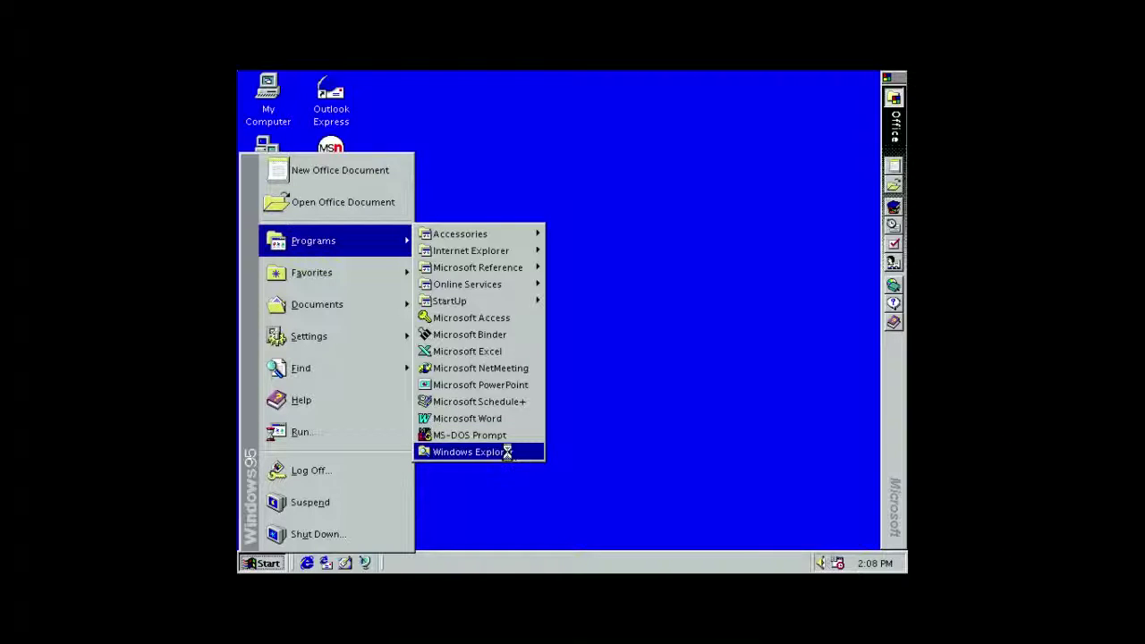
left_click(730, 394)
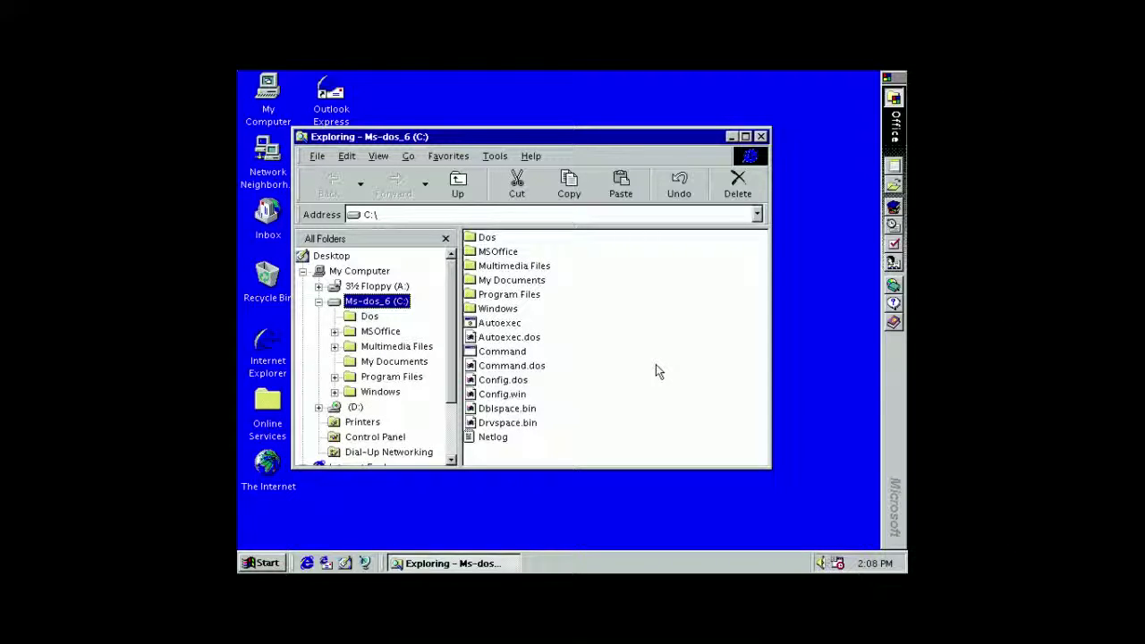
Show the About Windows 95 information from Windows Explorer and move its dialog clear of the folder tree
left_click(532, 158)
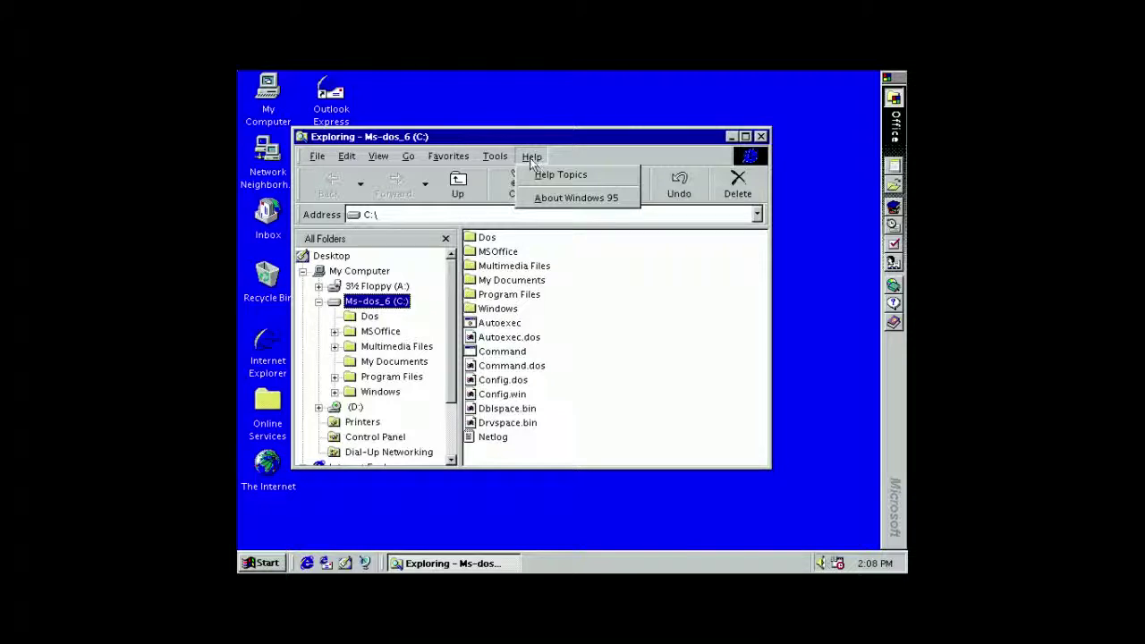
left_click(538, 198)
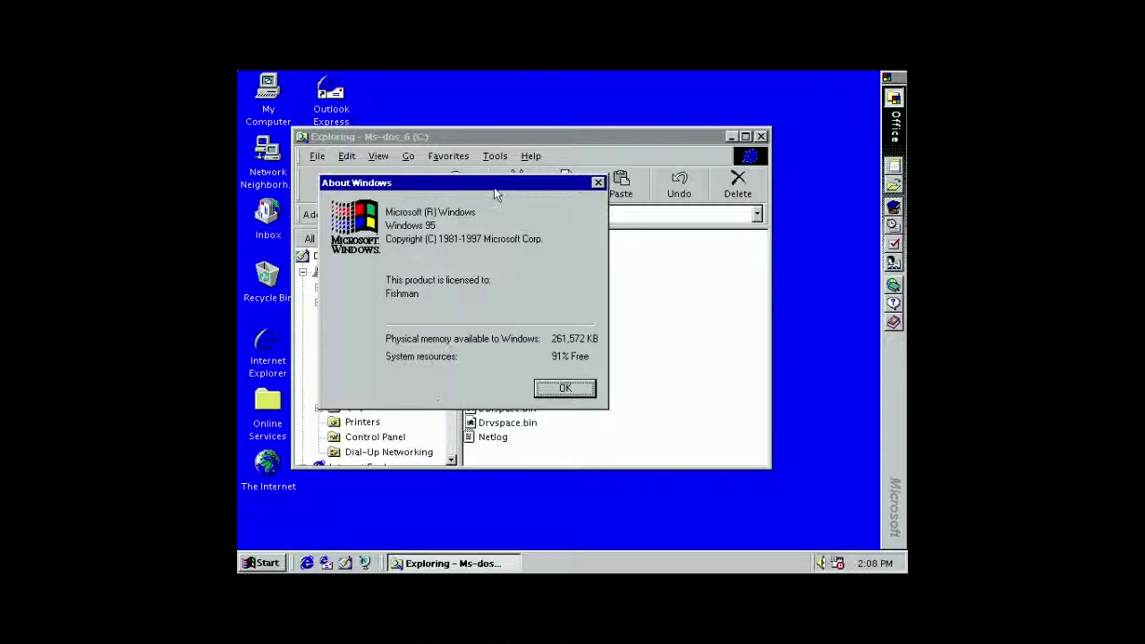
left_click_drag(491, 193, 645, 188)
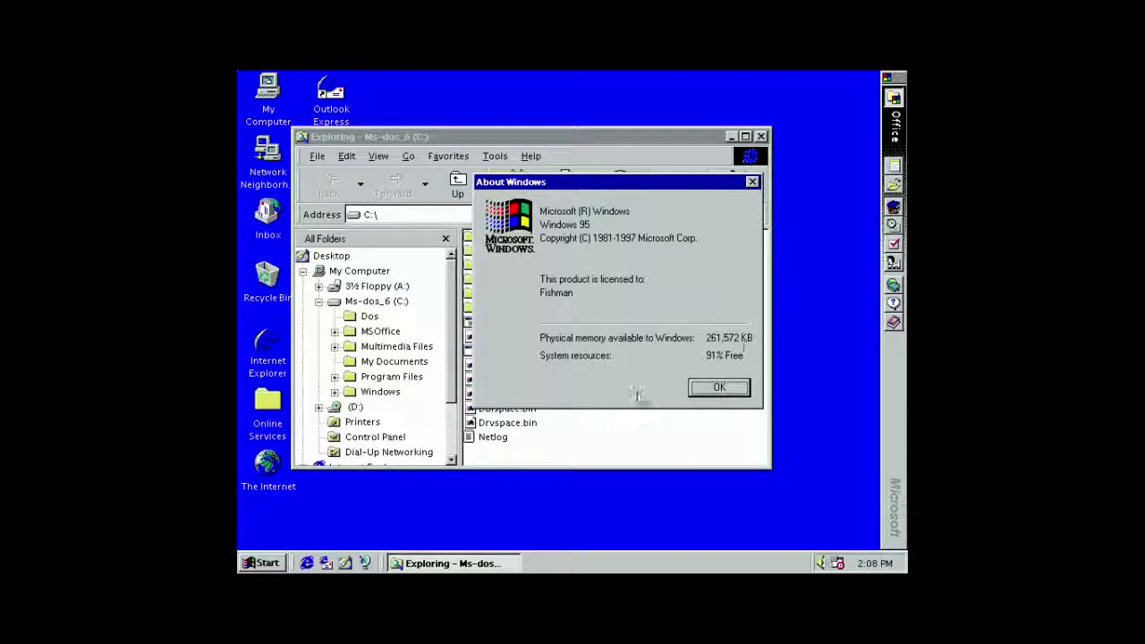
Dismiss the About Windows dialog and close Windows Explorer
left_click(723, 388)
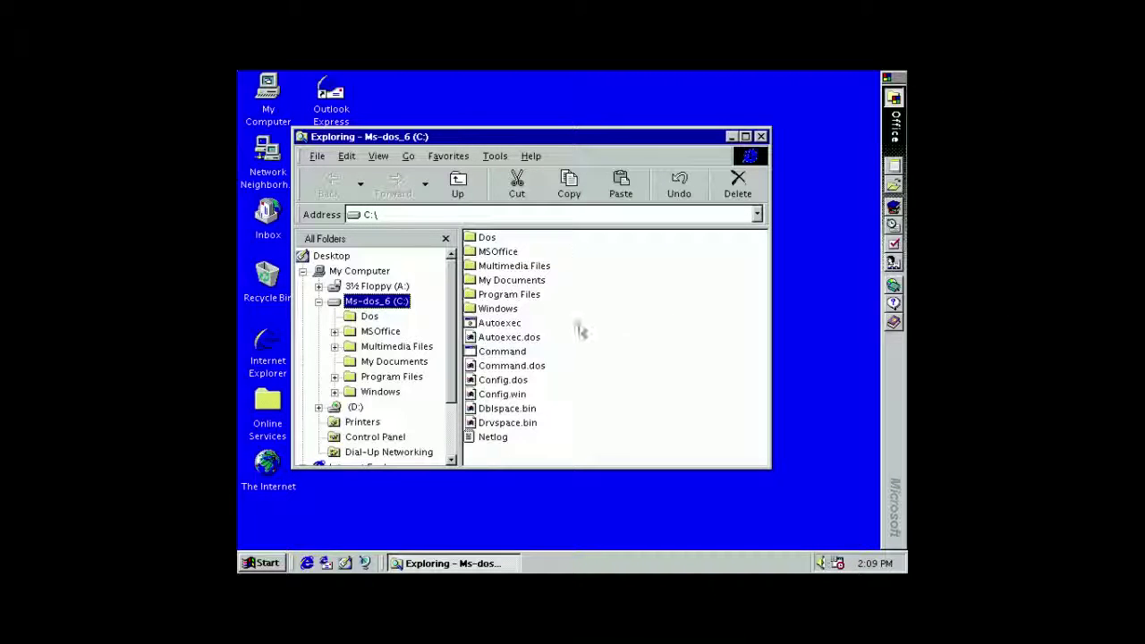
left_click(761, 136)
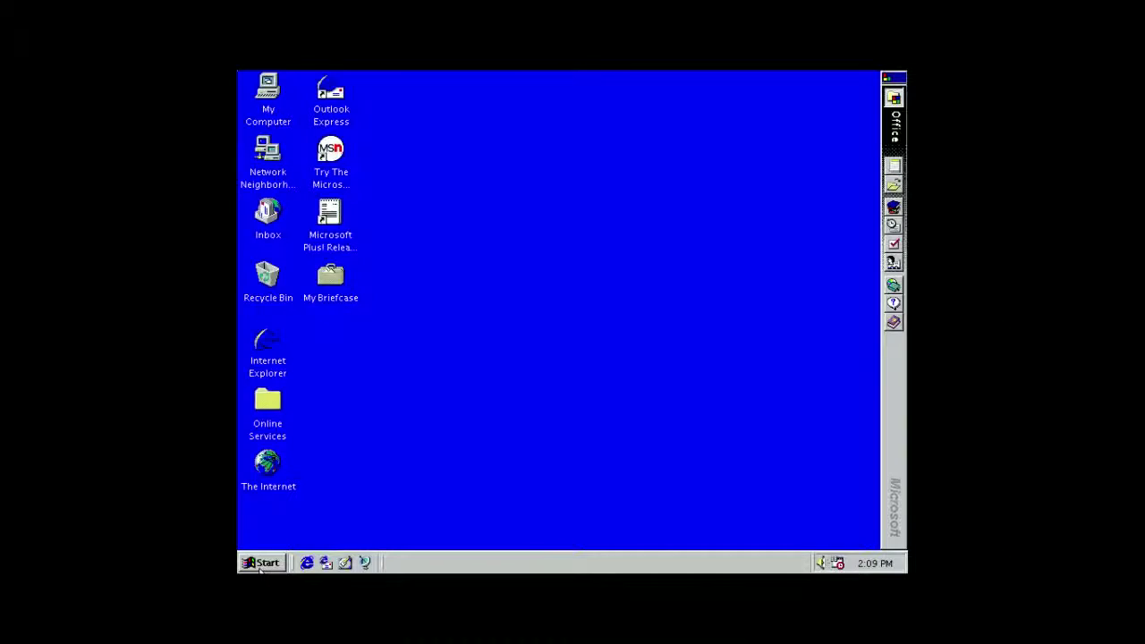
Launch Solitaire from the accessory games and move its window higher on the desktop
left_click(259, 567)
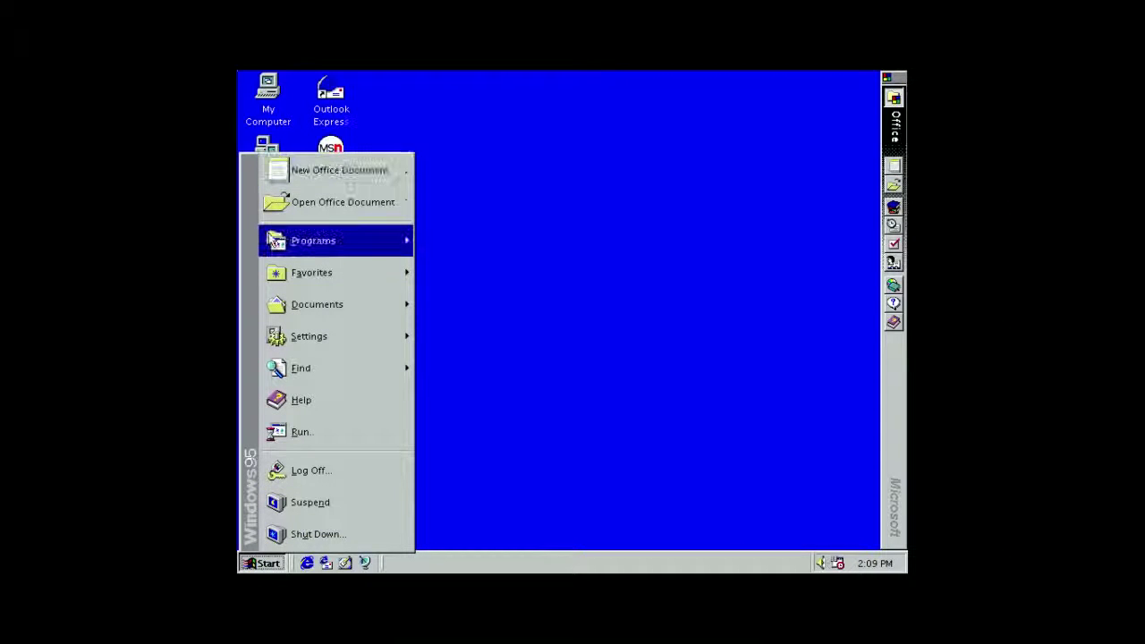
mouse_move(272, 239)
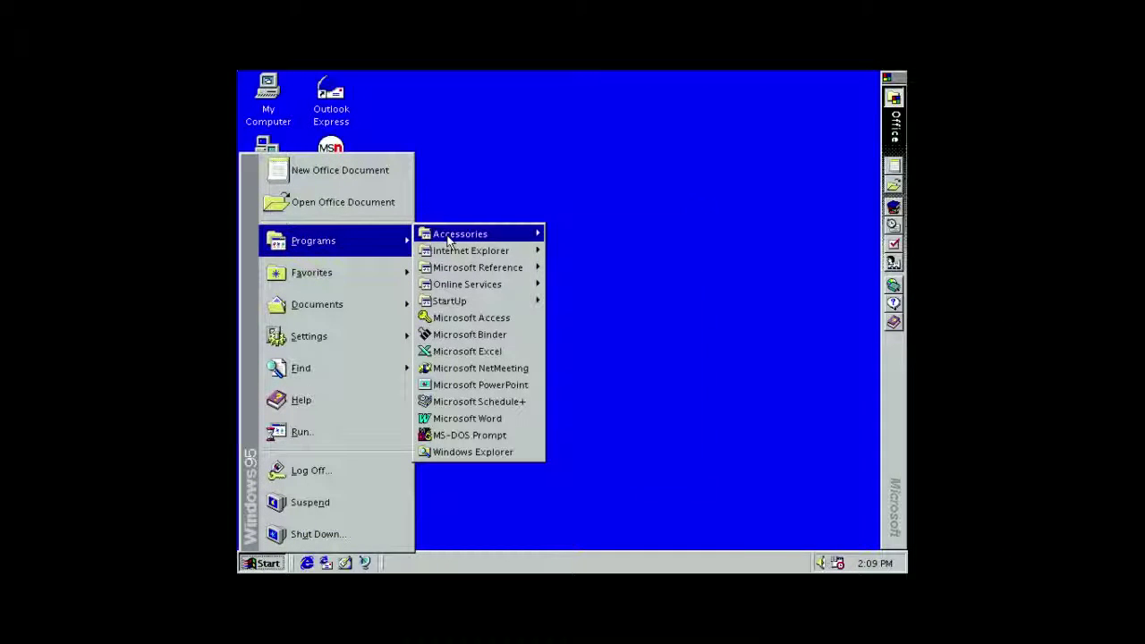
mouse_move(449, 240)
mouse_move(597, 236)
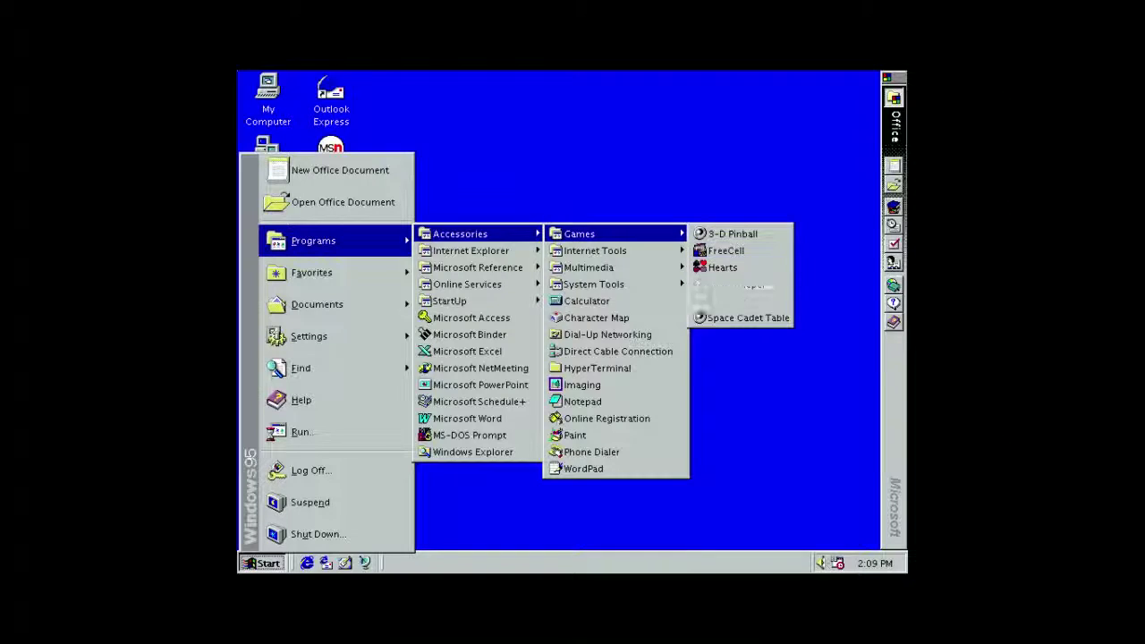
key("Return")
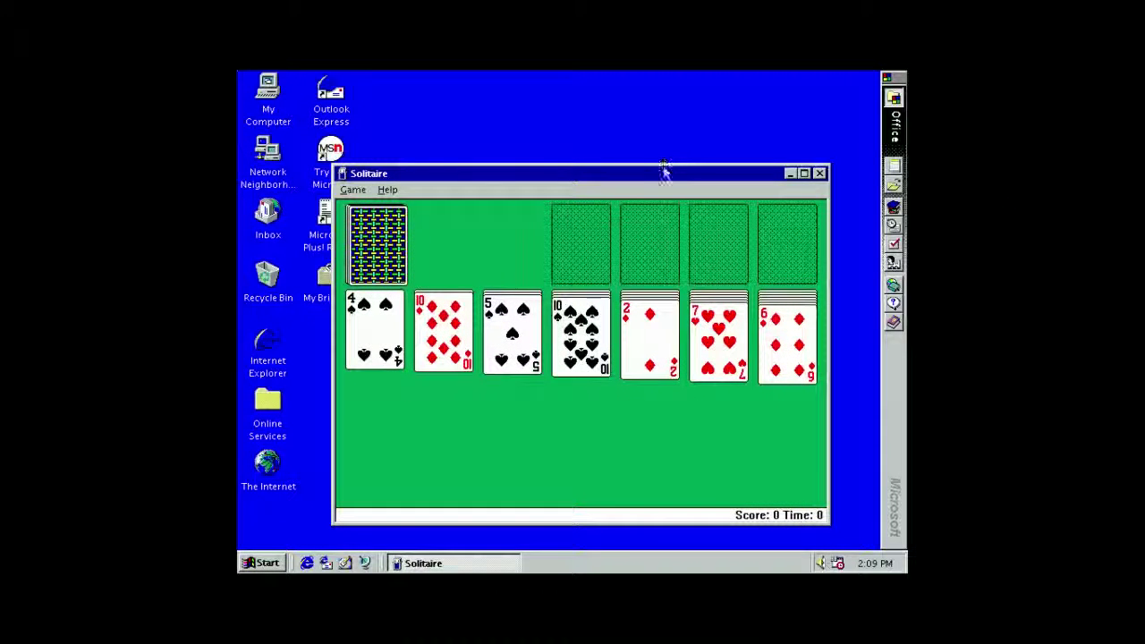
left_click_drag(660, 175, 672, 118)
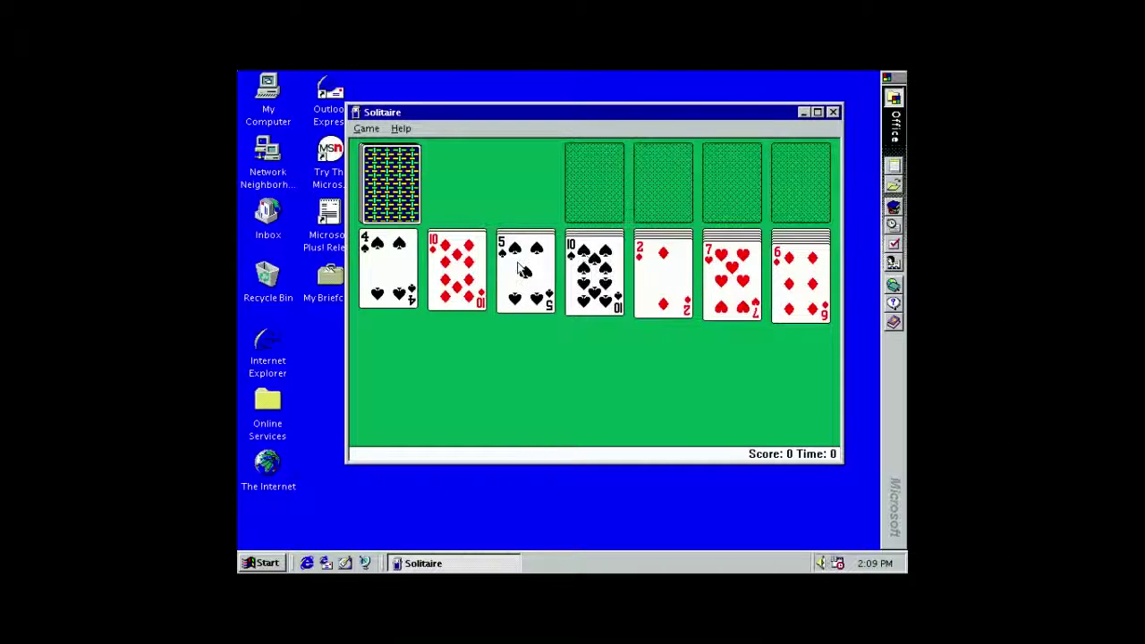
Play Solitaire, placing the 5 of spades on the 6 of diamonds, 6 of spades on the 7 of hearts and 9 of clubs on the 10 of diamonds; quit
left_click_drag(525, 270, 767, 329)
left_click(508, 299)
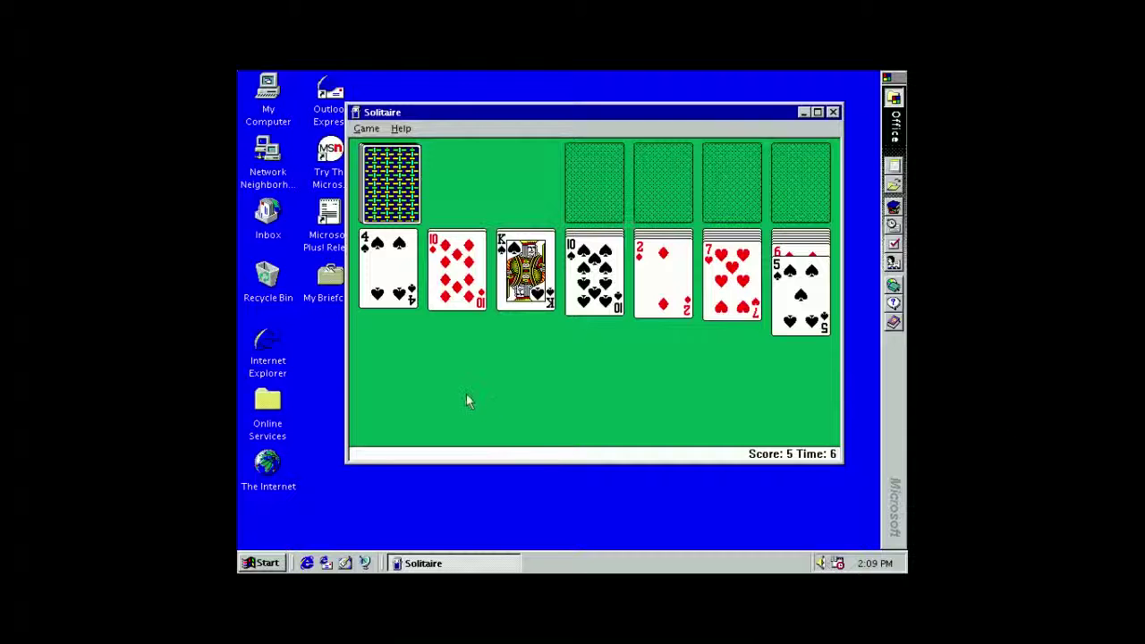
left_click(408, 214)
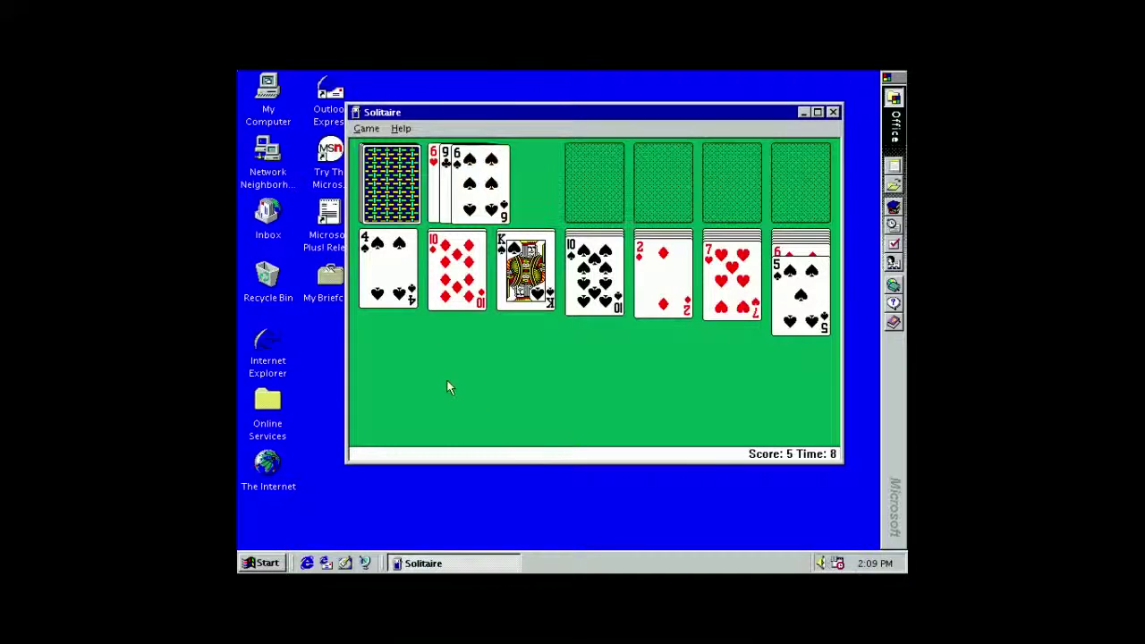
left_click_drag(479, 175, 735, 293)
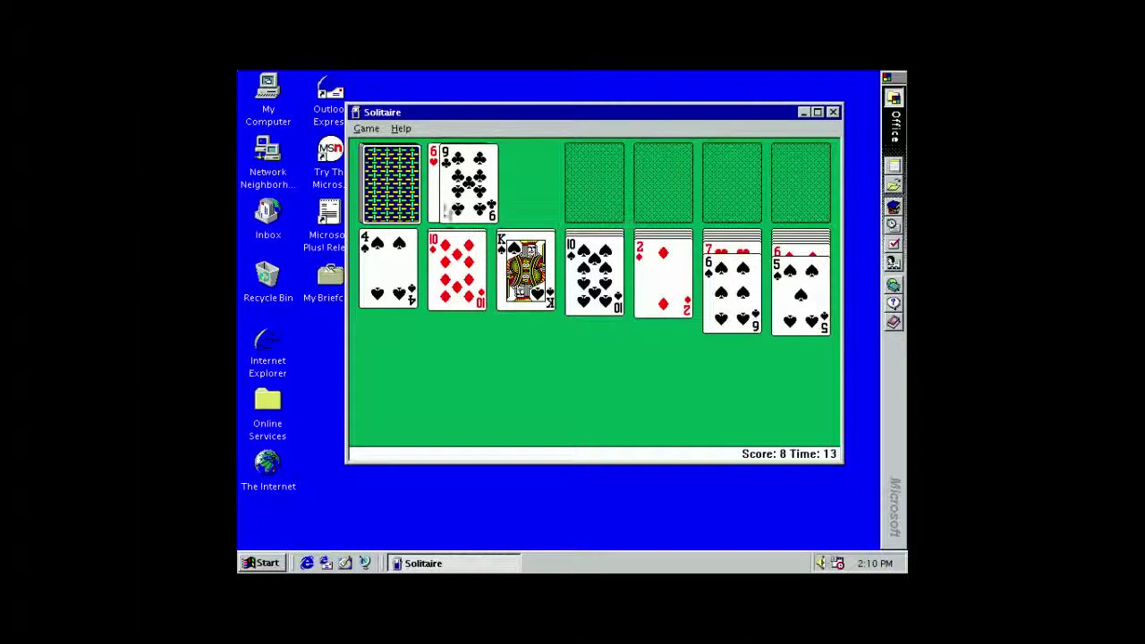
left_click_drag(458, 218, 458, 337)
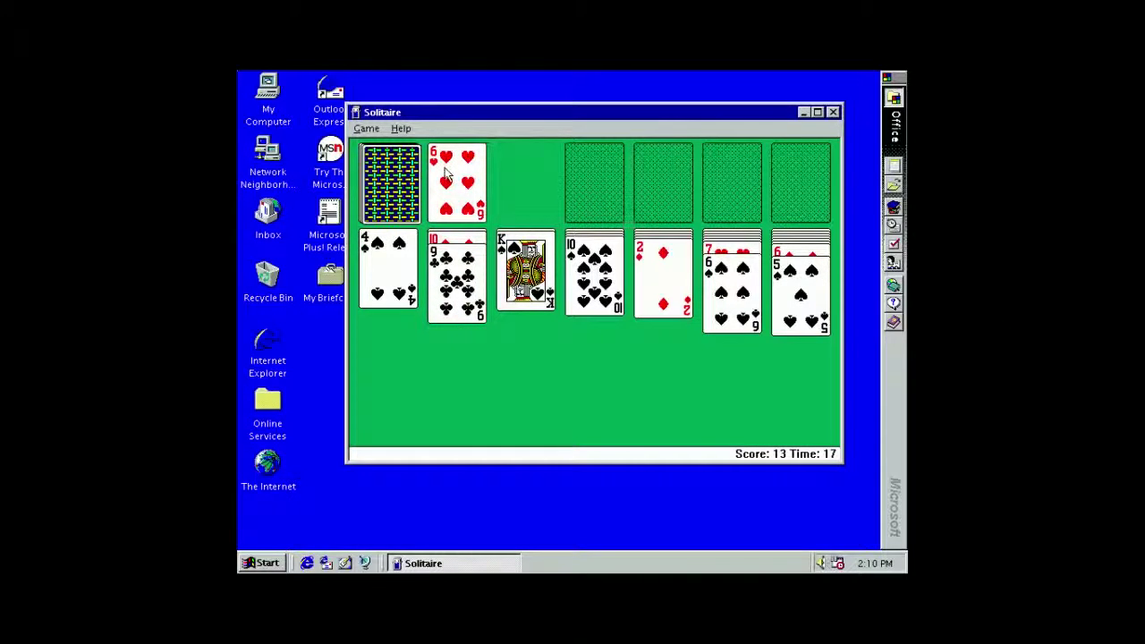
left_click(833, 111)
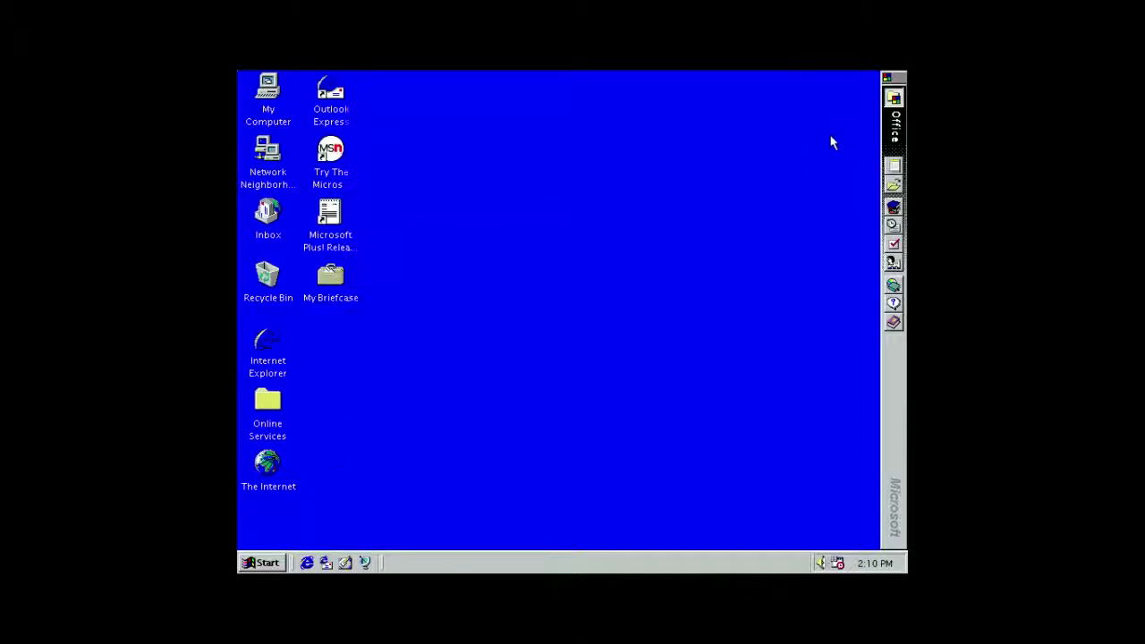
Shut down the Windows 95 virtual machine from within the guest system
left_click(264, 563)
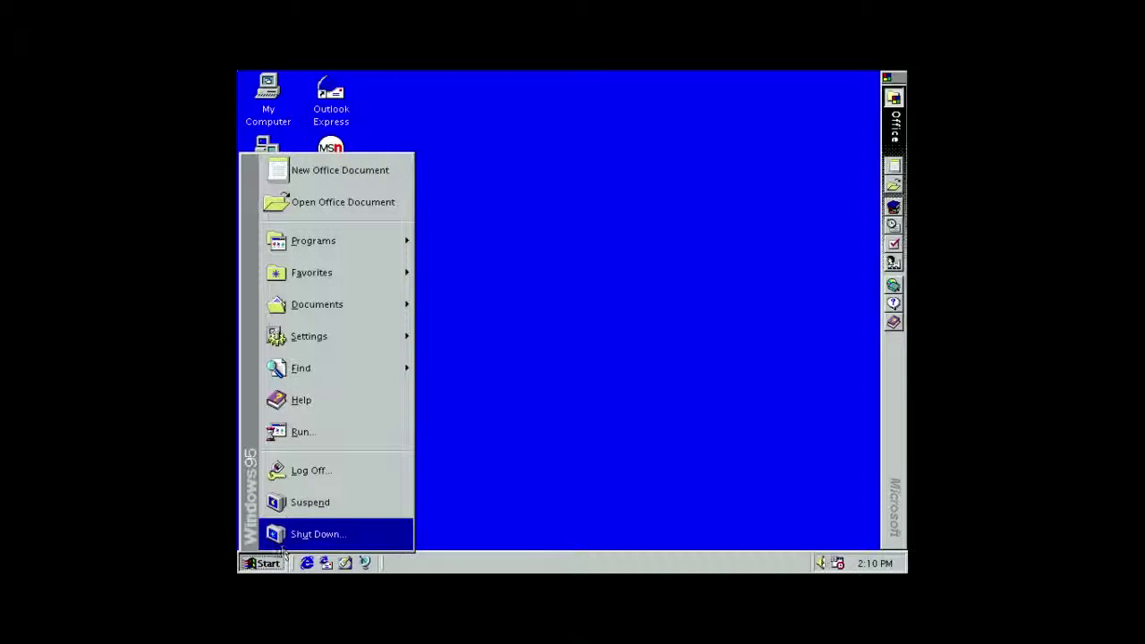
left_click(291, 531)
left_click(583, 286)
left_click(528, 331)
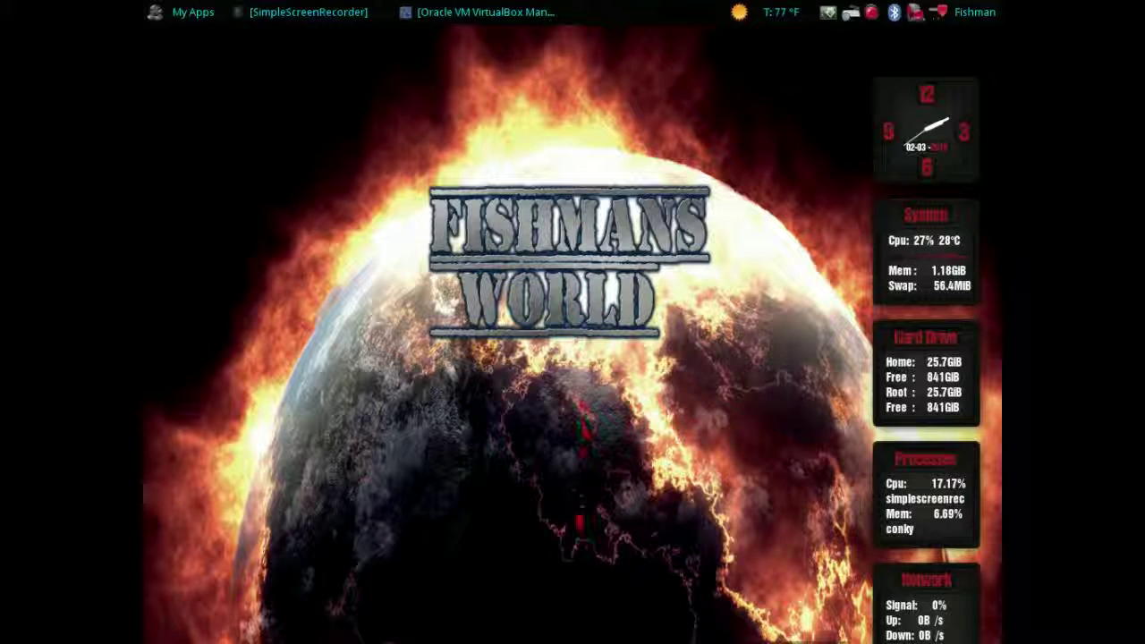
Launch Google Chrome on the host desktop and minimize its window
mouse_move(547, 637)
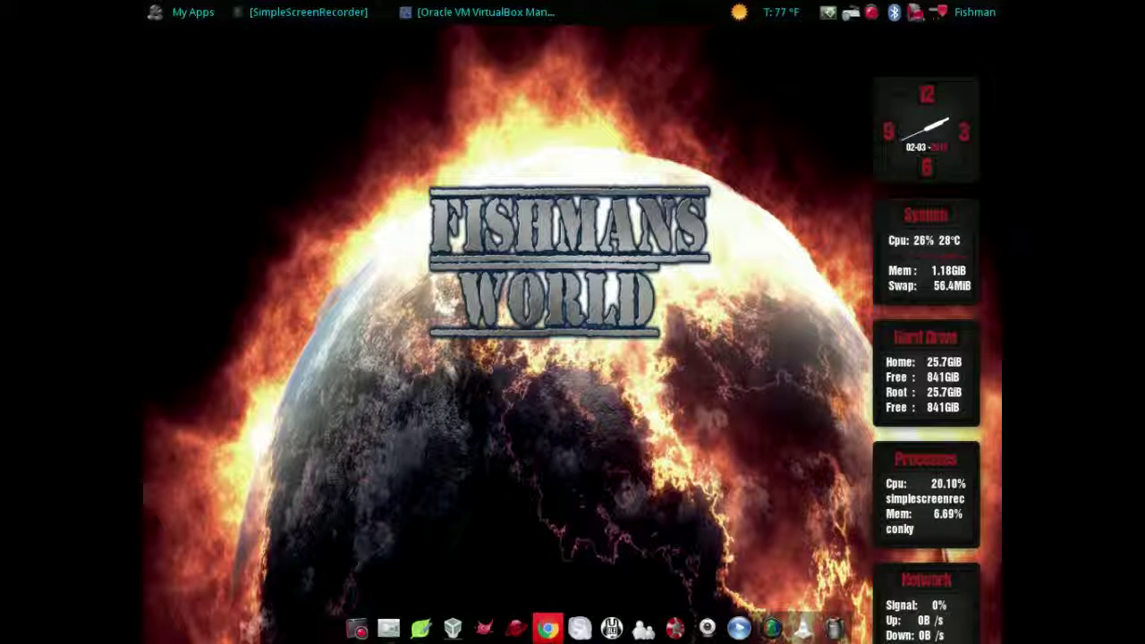
left_click(548, 629)
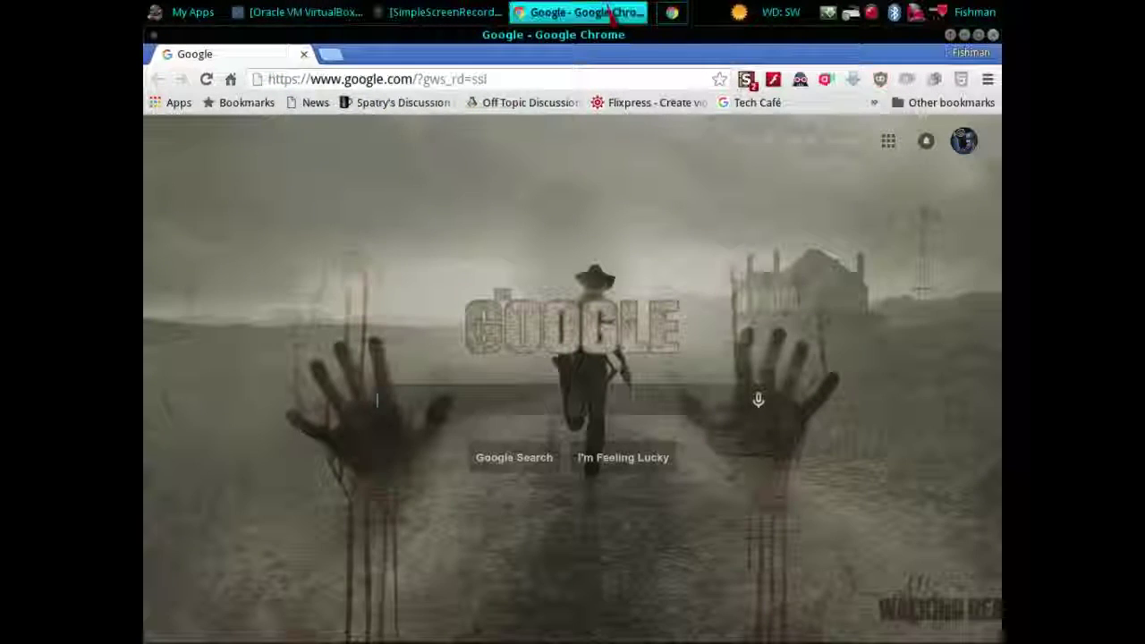
left_click(614, 12)
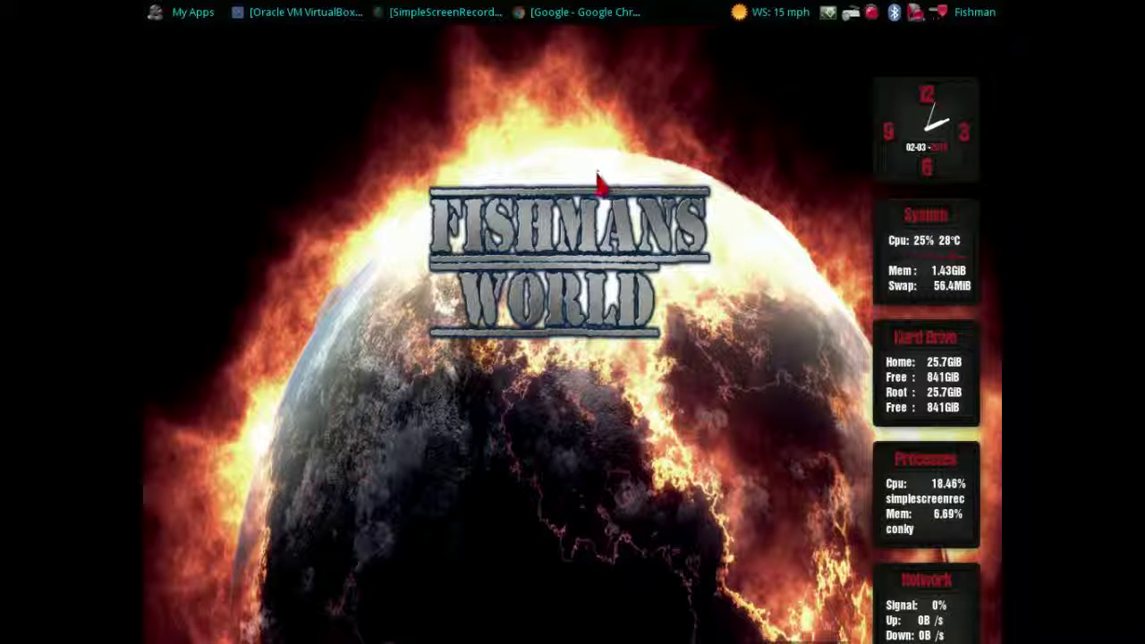
left_click(870, 20)
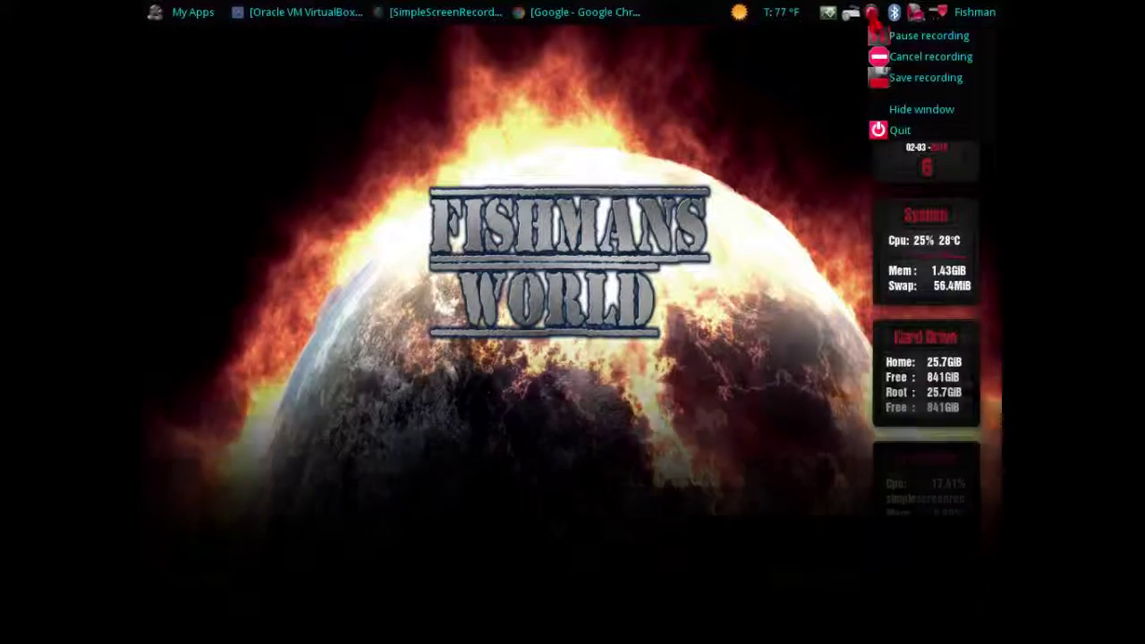